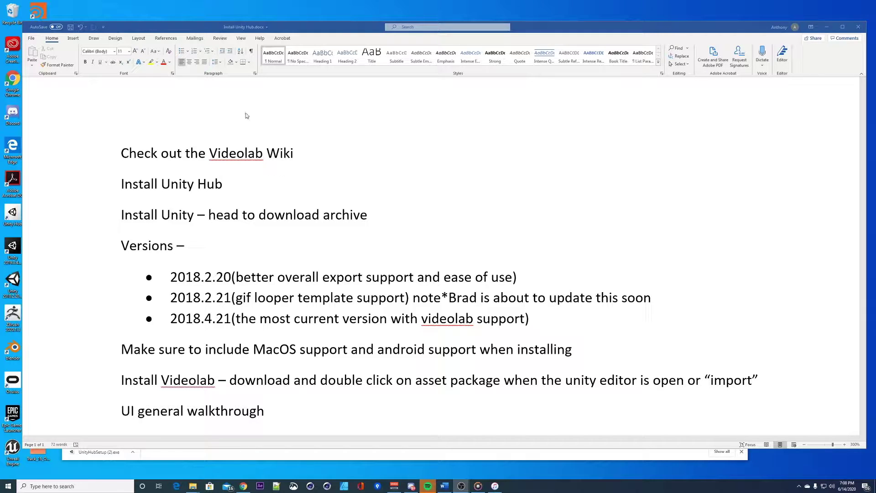
# - Show the videolab wiki's Getting started page in Chrome, then minimize Chrome to reveal the Word checklist
pyautogui.moveTo(197, 27); pyautogui.dragTo(195, 24)
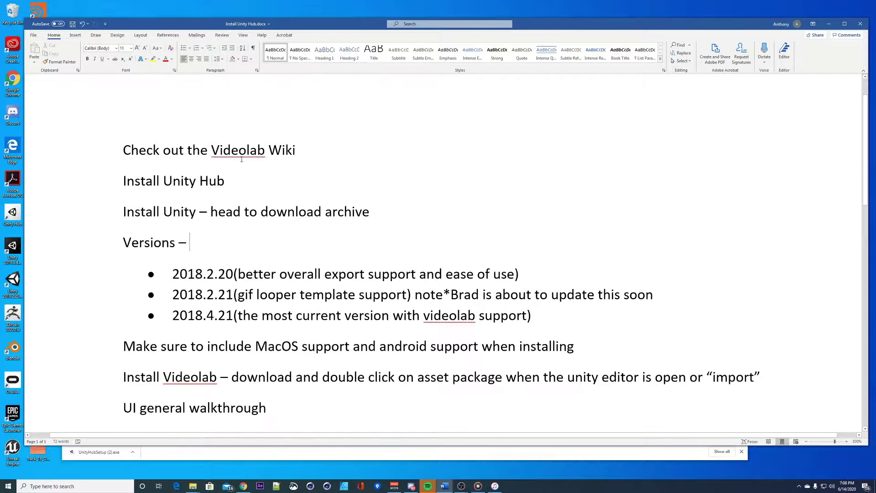
pyautogui.click(243, 485)
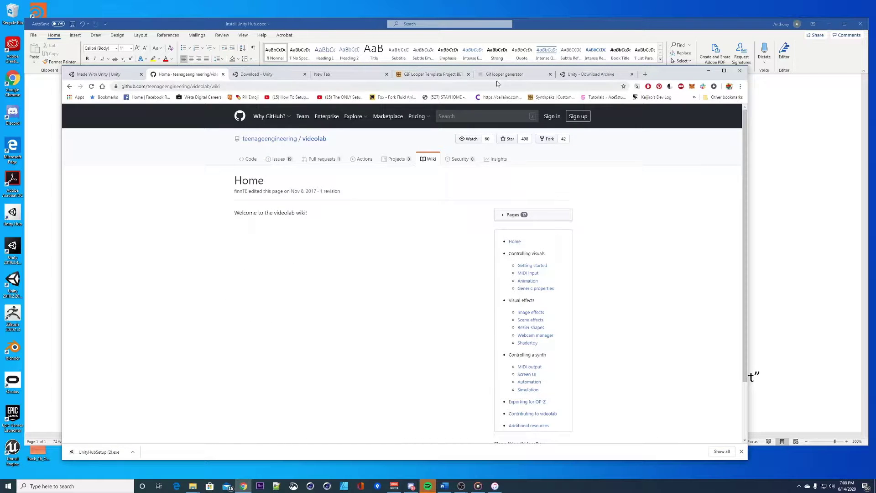
pyautogui.moveTo(660, 74); pyautogui.dragTo(657, 68)
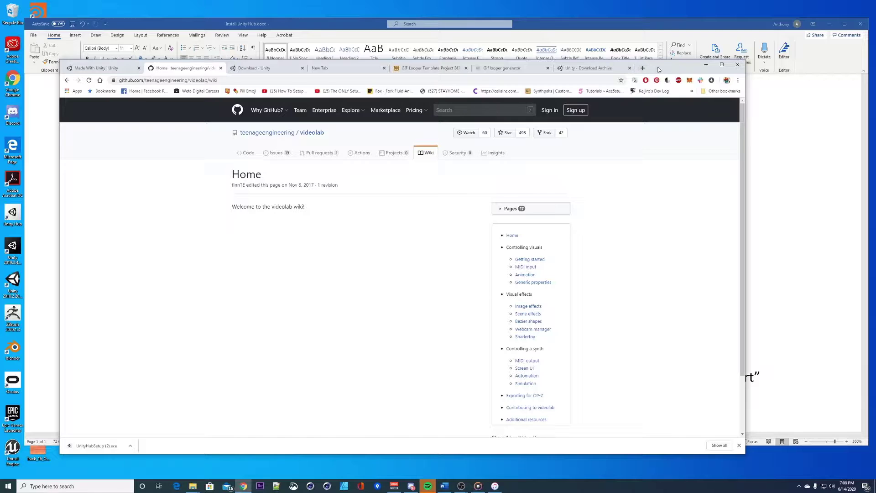
pyautogui.moveTo(662, 69); pyautogui.dragTo(663, 71)
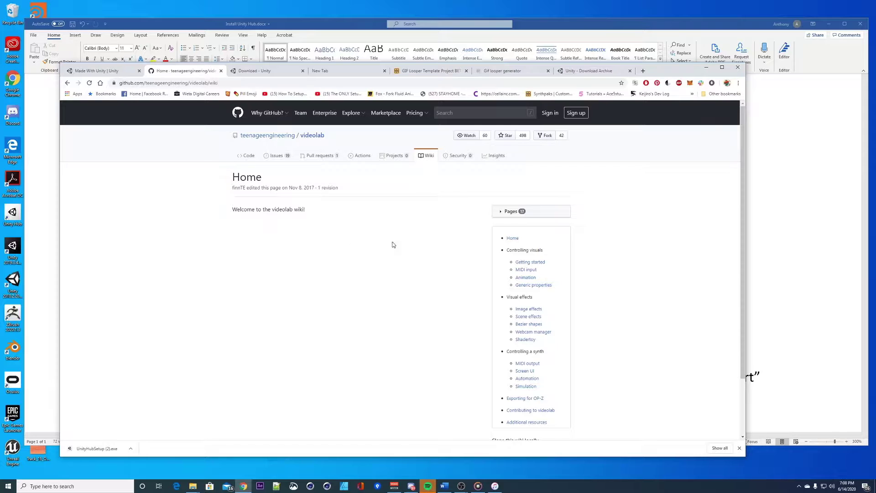
pyautogui.click(530, 262)
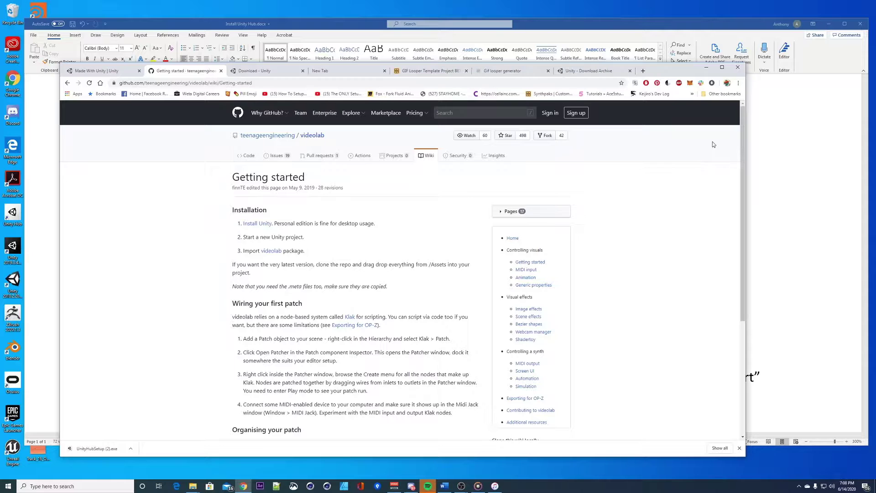
pyautogui.click(707, 69)
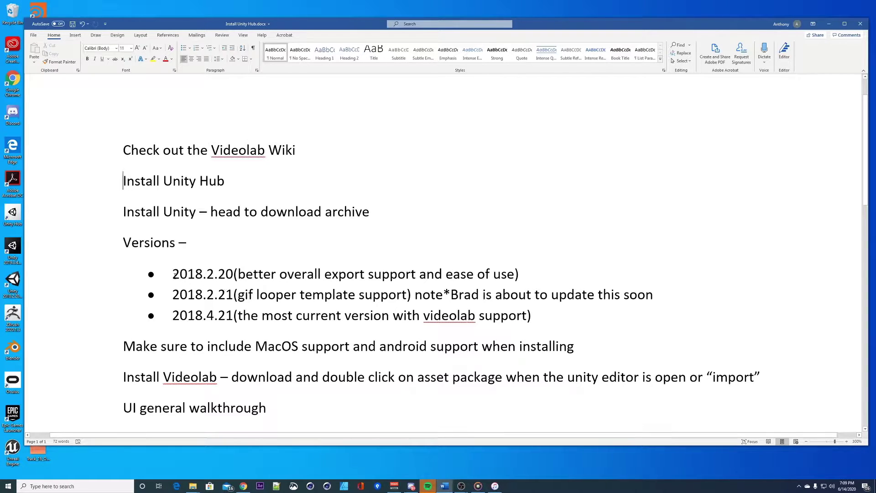
pyautogui.moveTo(173, 274); pyautogui.dragTo(233, 274)
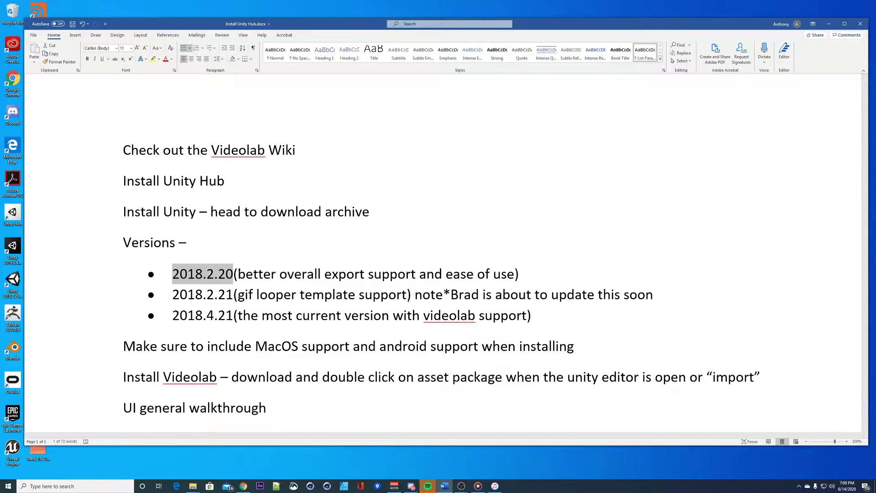
pyautogui.click(206, 294)
pyautogui.moveTo(173, 294); pyautogui.dragTo(233, 296)
pyautogui.click(233, 297)
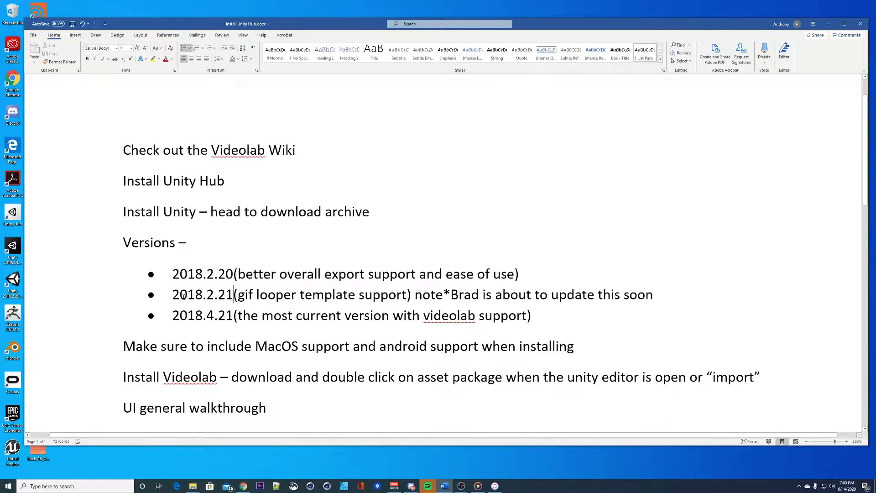
pyautogui.moveTo(173, 294); pyautogui.dragTo(229, 296)
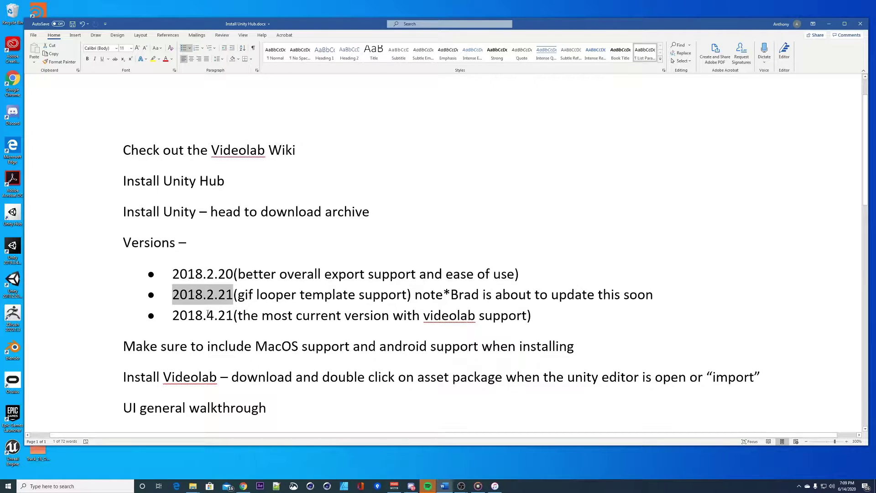
pyautogui.moveTo(173, 315); pyautogui.dragTo(227, 316)
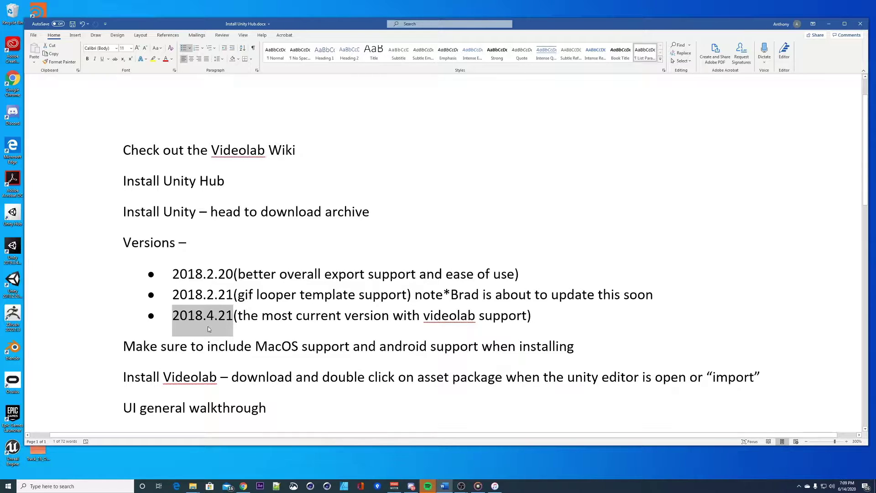
pyautogui.click(173, 315)
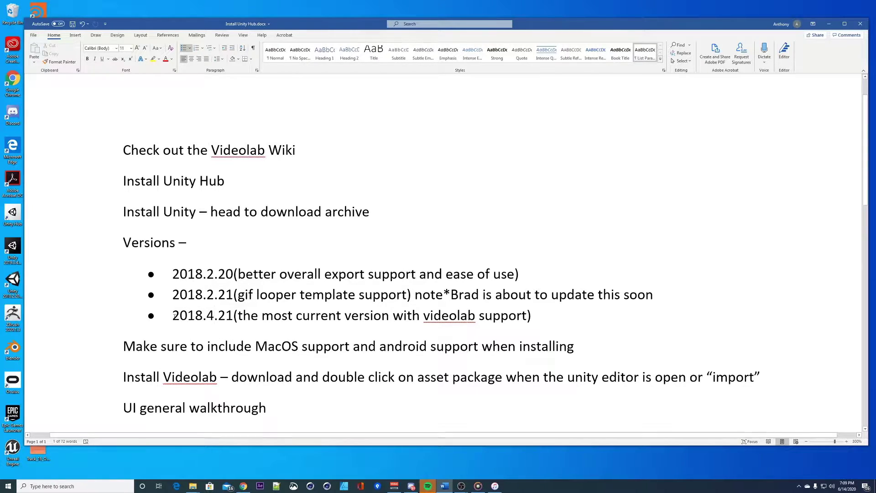
pyautogui.moveTo(173, 315); pyautogui.dragTo(222, 319)
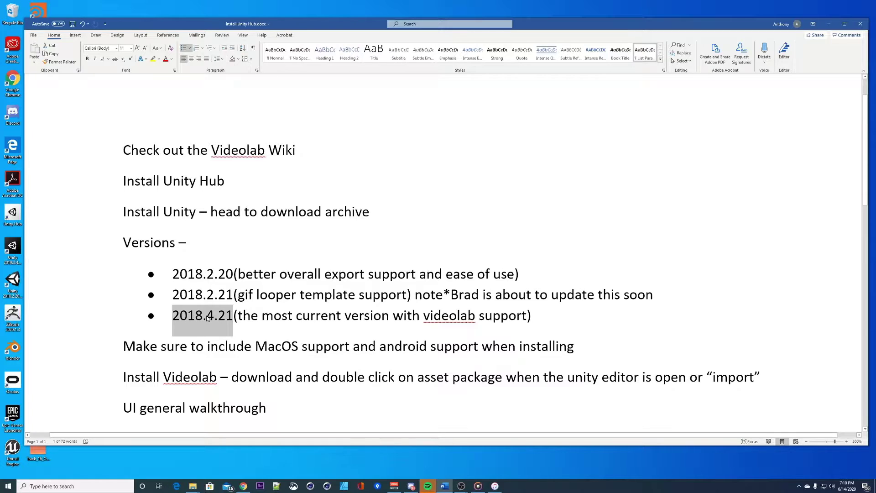
pyautogui.click(206, 296)
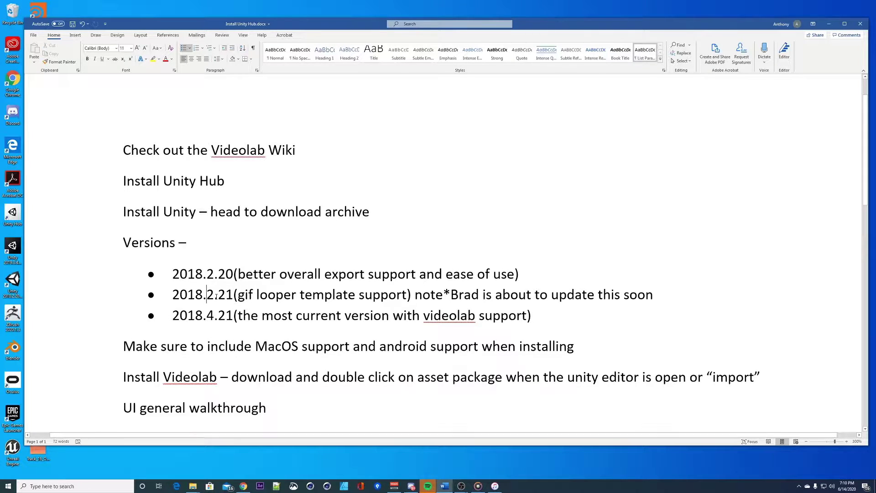
pyautogui.moveTo(172, 296); pyautogui.dragTo(233, 296)
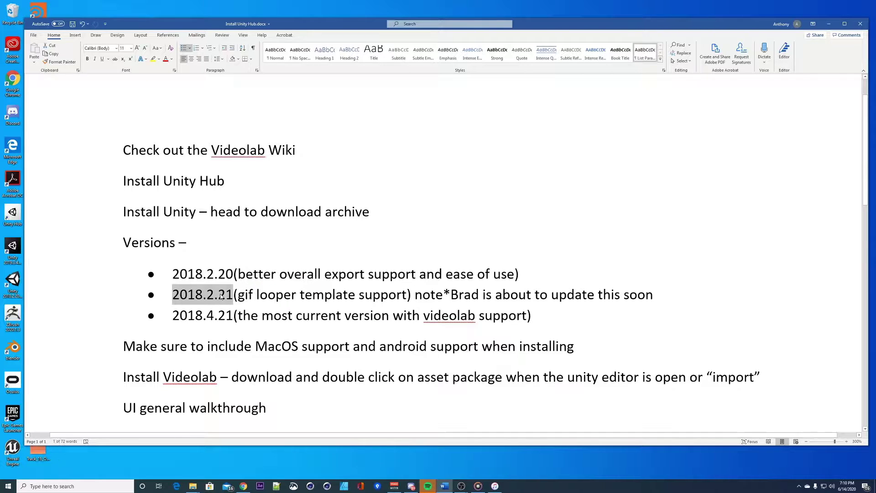
pyautogui.moveTo(172, 273); pyautogui.dragTo(234, 273)
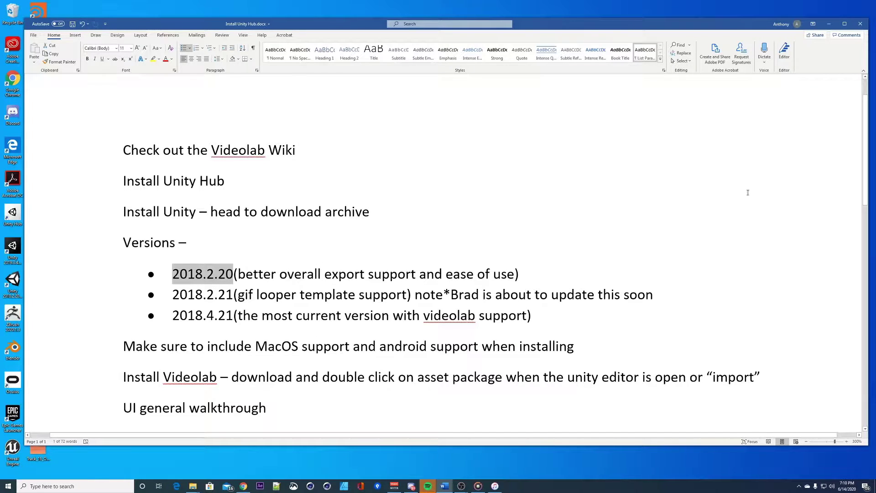
# - Download UnityHubSetup (3).exe from the Download Unity page in Chrome
pyautogui.moveTo(246, 488)
pyautogui.moveTo(246, 469)
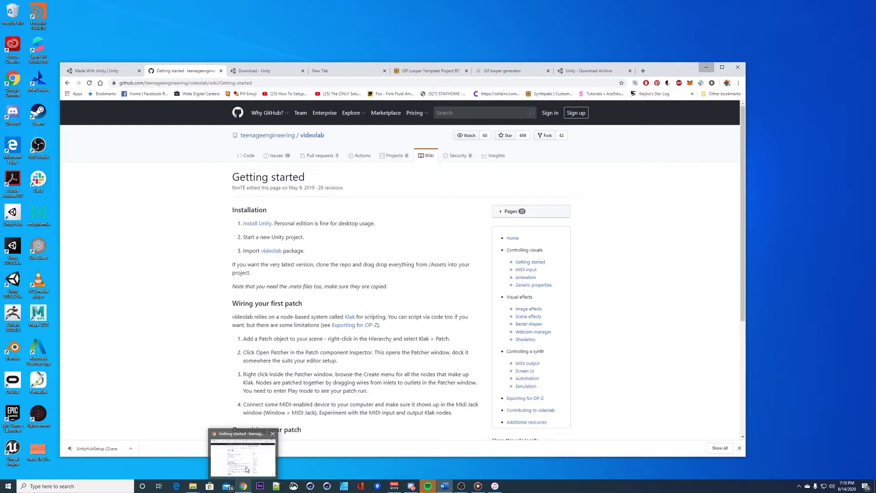
pyautogui.click(247, 469)
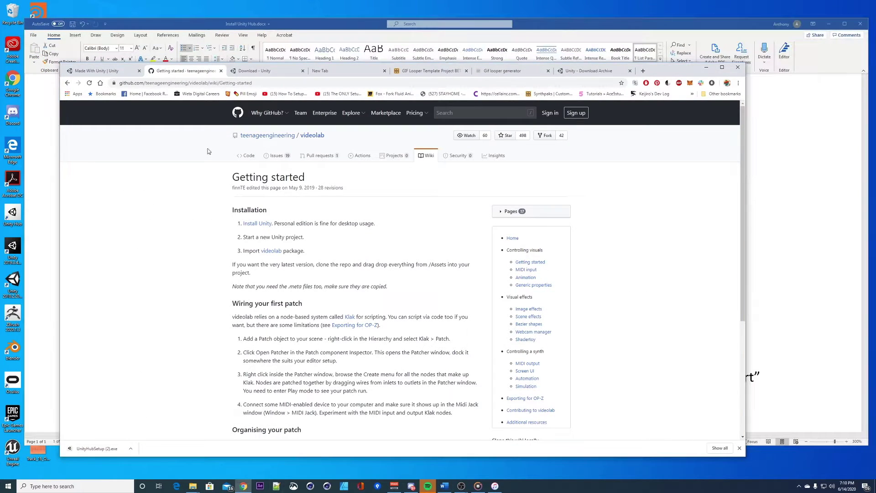
pyautogui.click(257, 71)
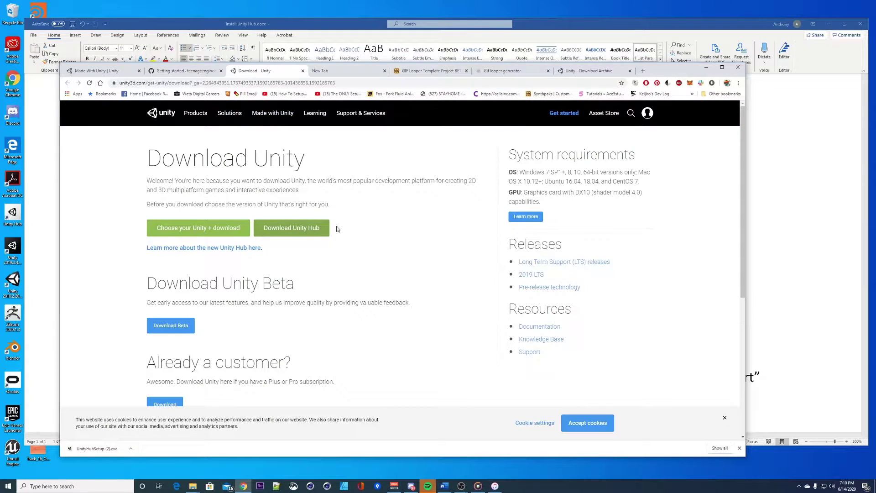
pyautogui.click(302, 232)
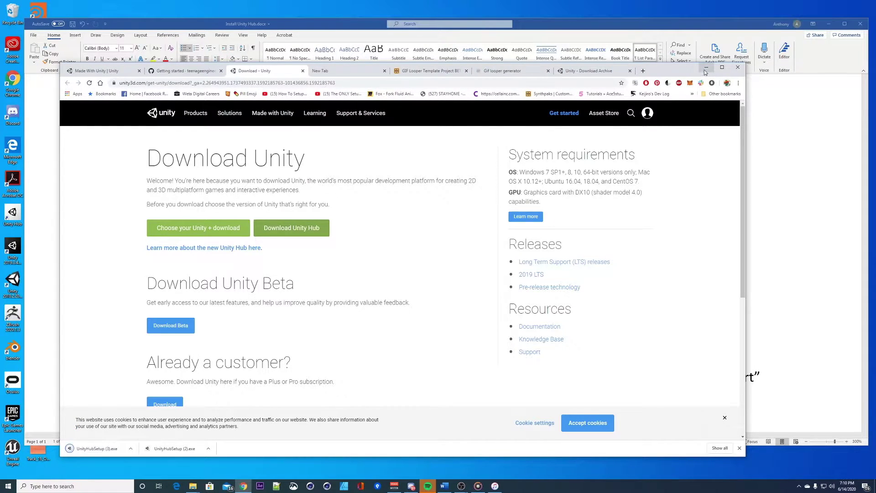
pyautogui.click(79, 486)
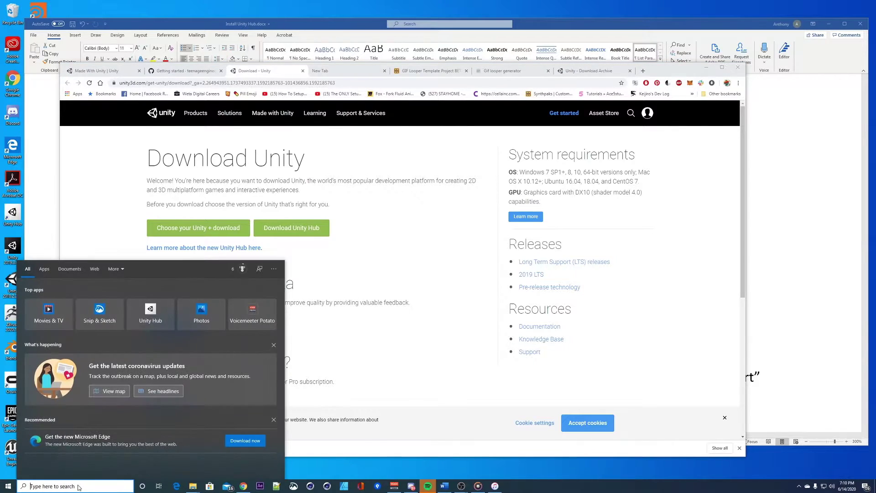
# - Launch Unity Hub from Windows search and postpone its update notice with Remind Later
pyautogui.write('un')
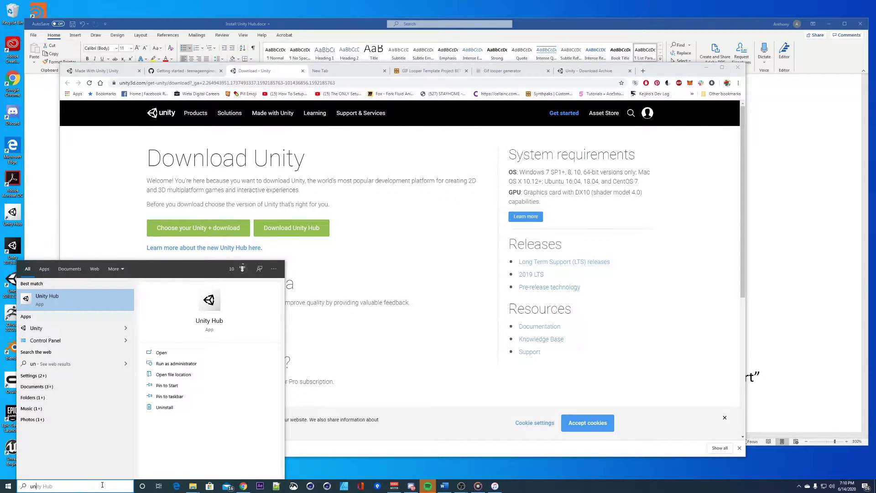
pyautogui.click(90, 300)
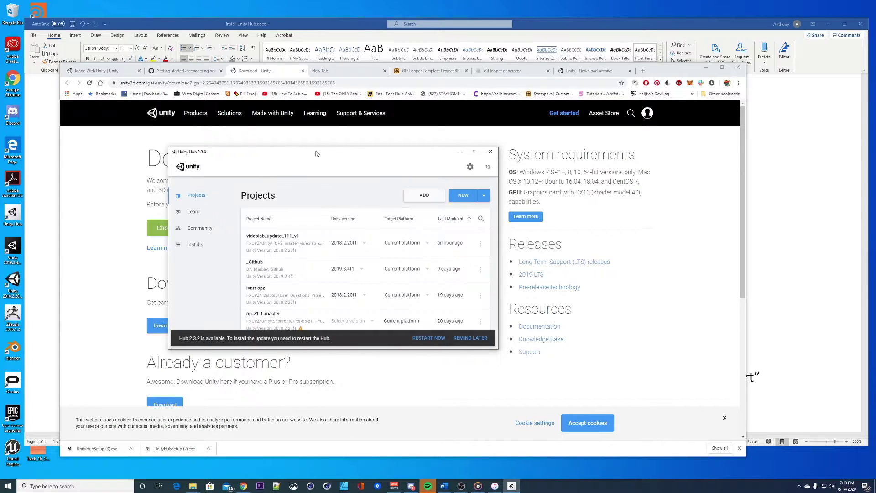
pyautogui.moveTo(316, 154); pyautogui.dragTo(312, 154)
pyautogui.click(462, 339)
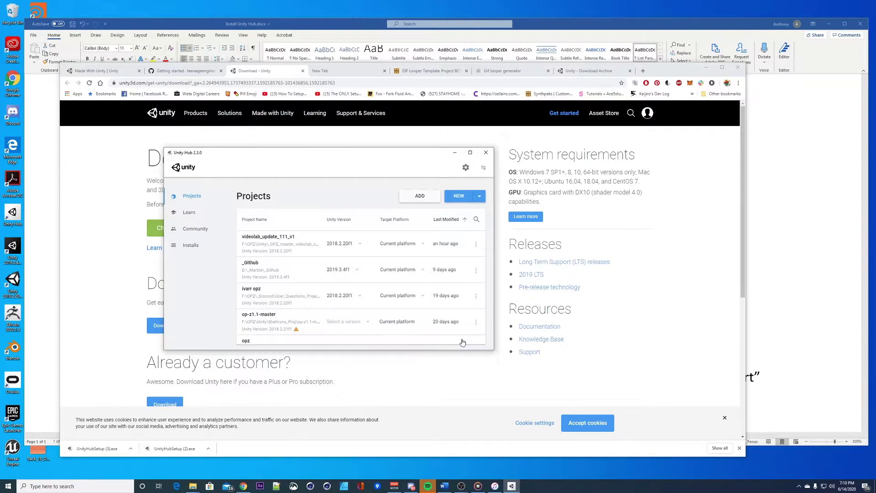
# - Review the installed Unity versions, then follow ADD's download archive link into the browser
pyautogui.click(188, 247)
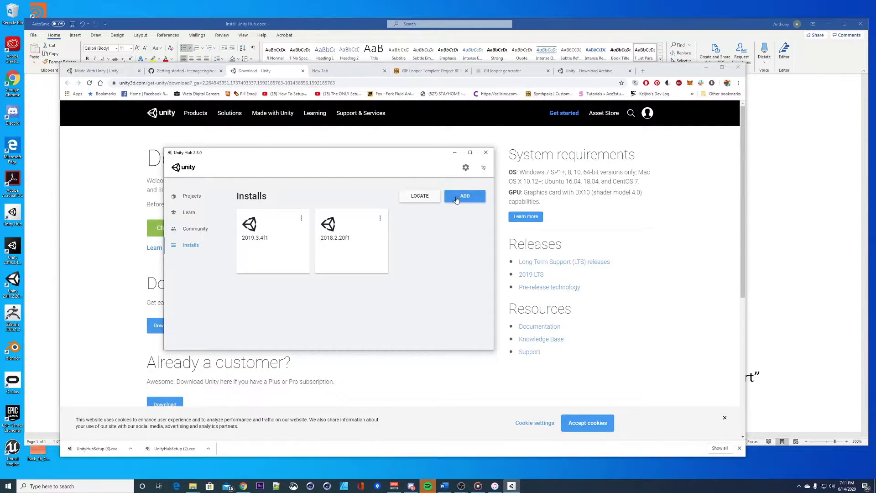
pyautogui.click(465, 196)
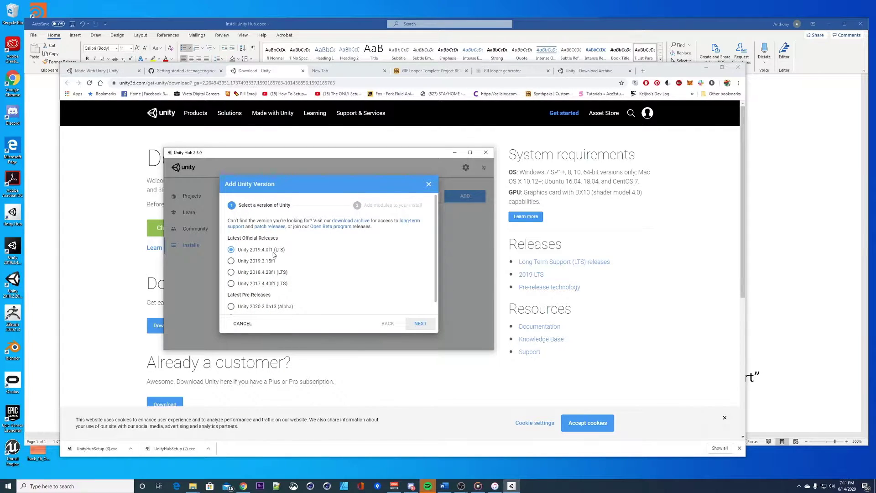
pyautogui.scroll(-1, 268, 268)
pyautogui.scroll(-1, 271, 271)
pyautogui.scroll(2, 267, 276)
pyautogui.click(358, 221)
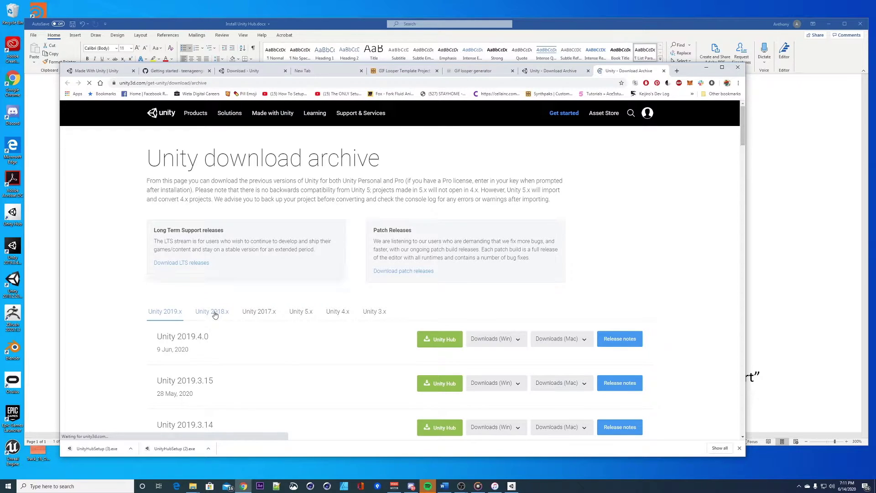
# - Accept the site's cookies and list the archived Unity 2018.x versions
pyautogui.click(212, 311)
pyautogui.click(586, 422)
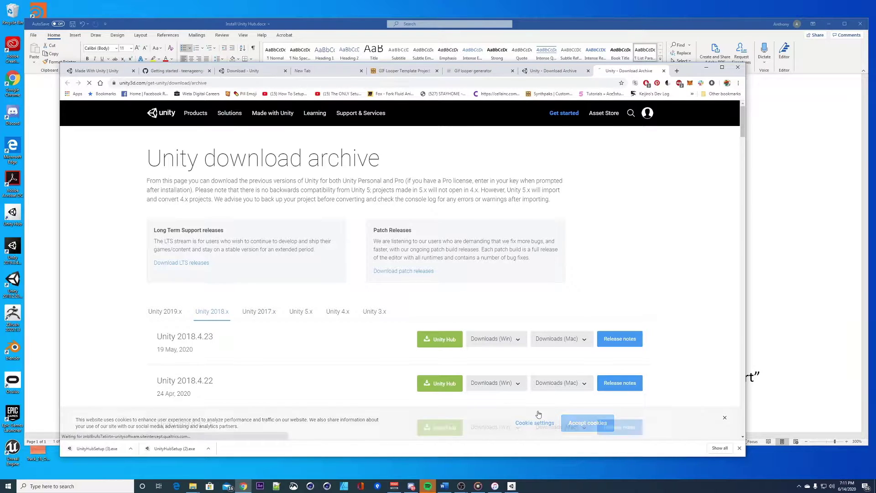
pyautogui.scroll(-2, 224, 327)
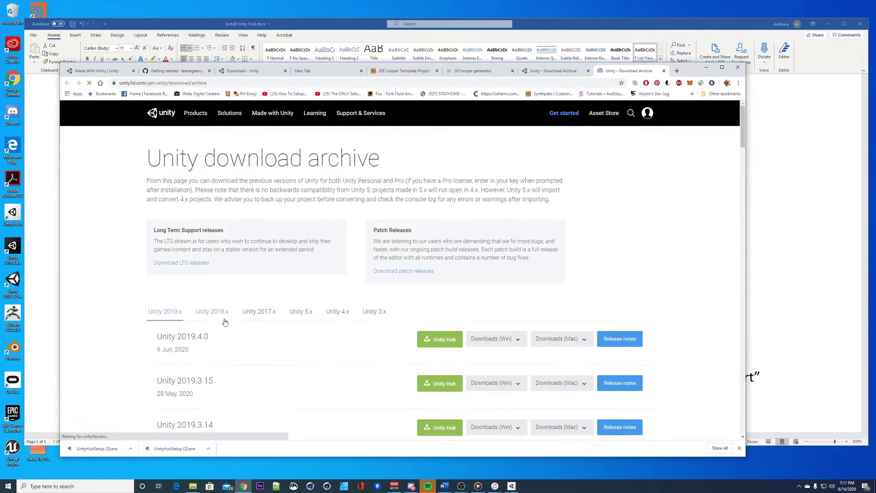
pyautogui.scroll(-3, 234, 337)
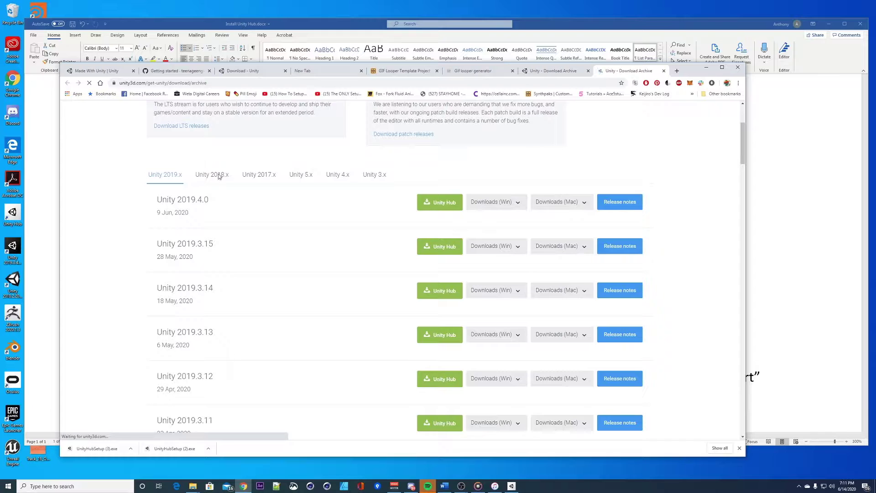
pyautogui.click(211, 178)
pyautogui.scroll(-7, 221, 287)
pyautogui.scroll(-19, 256, 294)
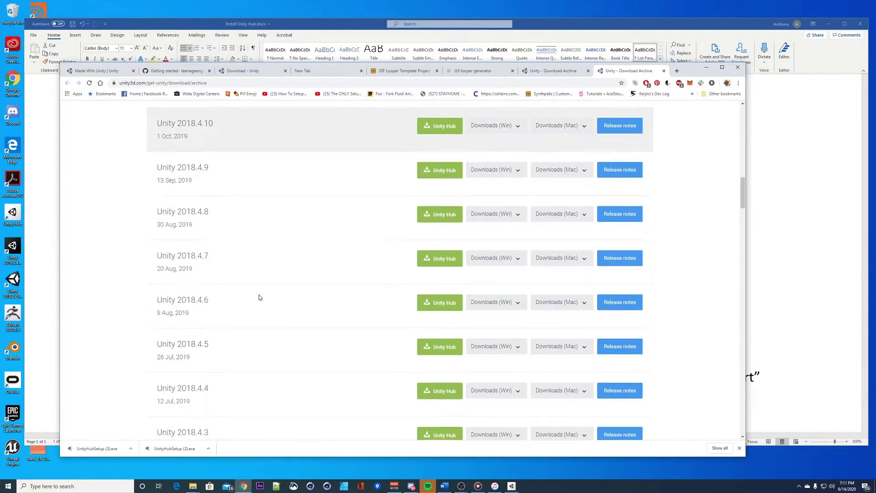
pyautogui.scroll(-12, 245, 316)
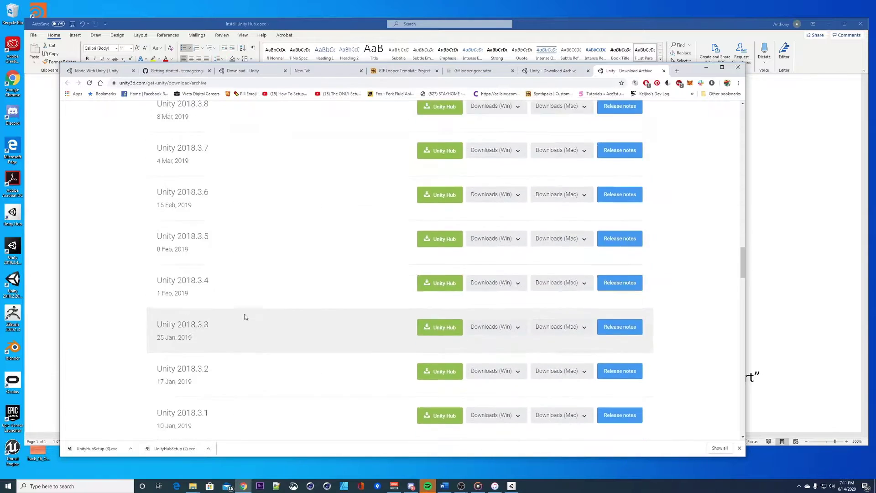
pyautogui.scroll(2, 258, 332)
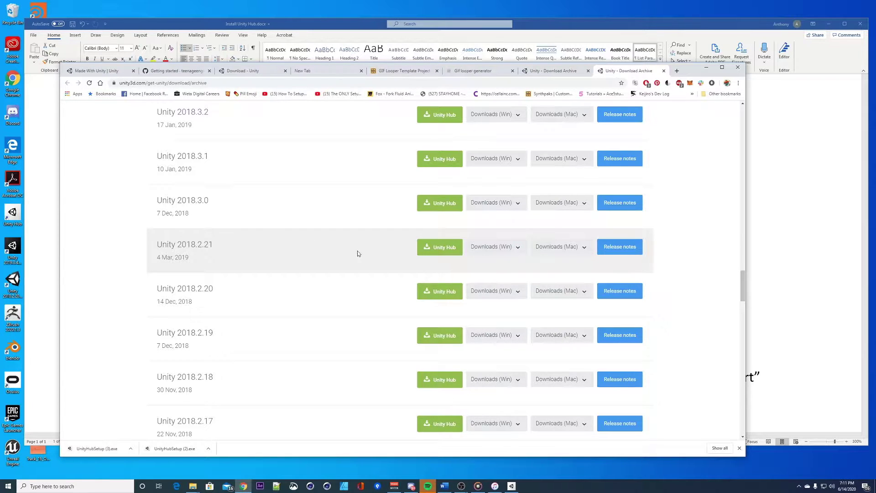
# - Download the Unity 2018.2.21 Windows Unity Installer and launch its Download Assistant
pyautogui.click(516, 249)
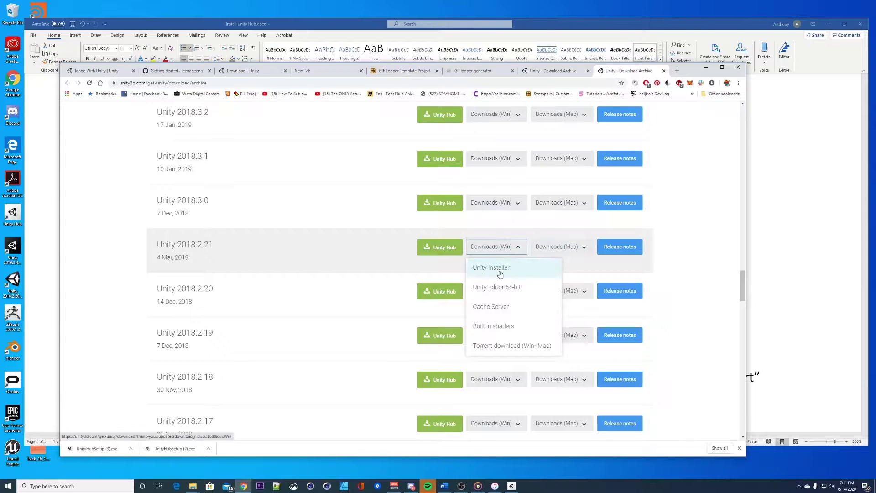
pyautogui.click(508, 269)
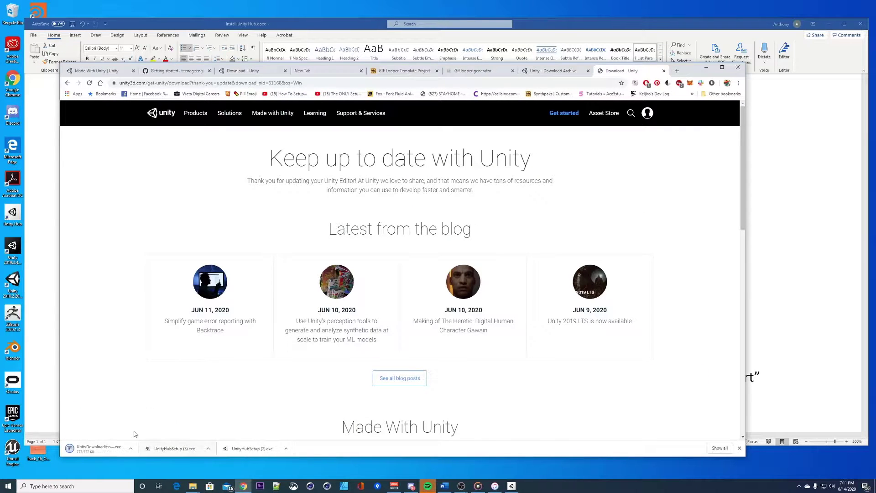
pyautogui.click(104, 448)
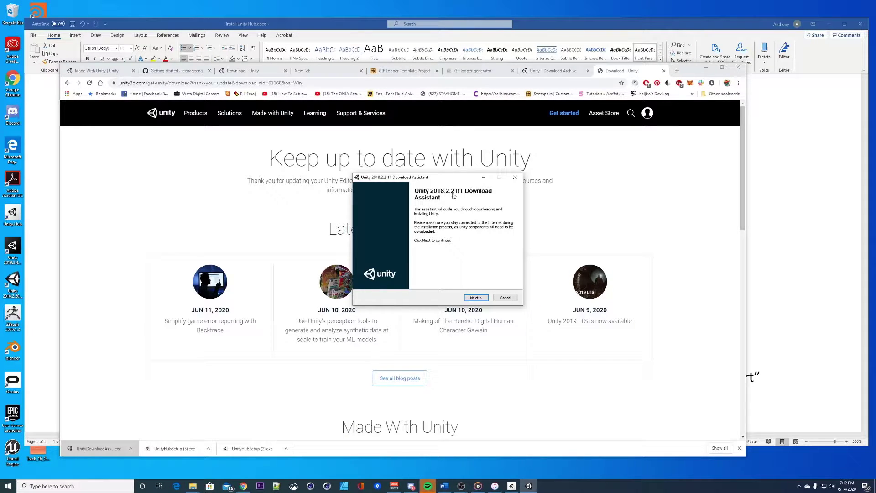
# - Accept the License Agreement to reach Choose Components for Unity 2018.2.21f1
pyautogui.click(475, 298)
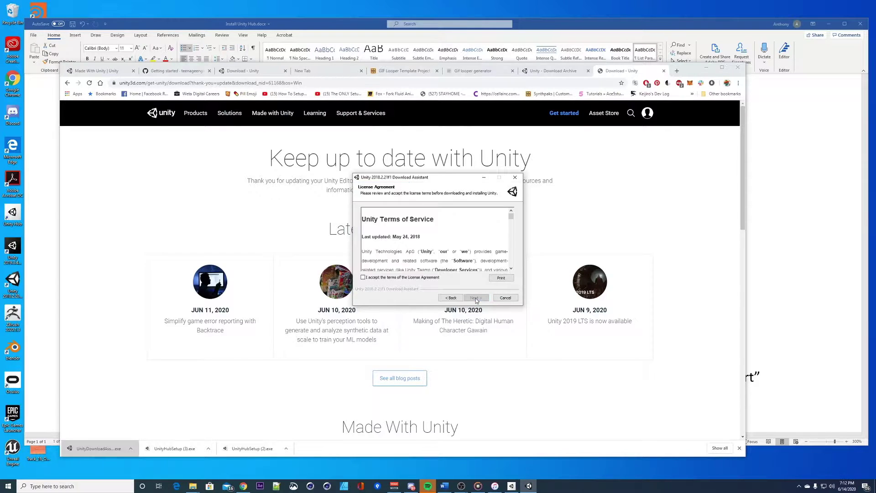
pyautogui.click(376, 278)
pyautogui.click(475, 297)
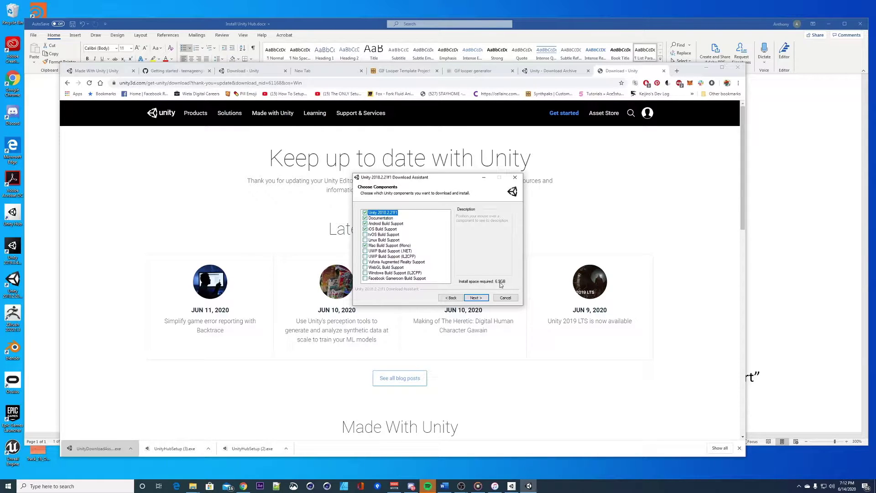
# - Copy the version folder name from the end of the default Unity install path
pyautogui.click(476, 298)
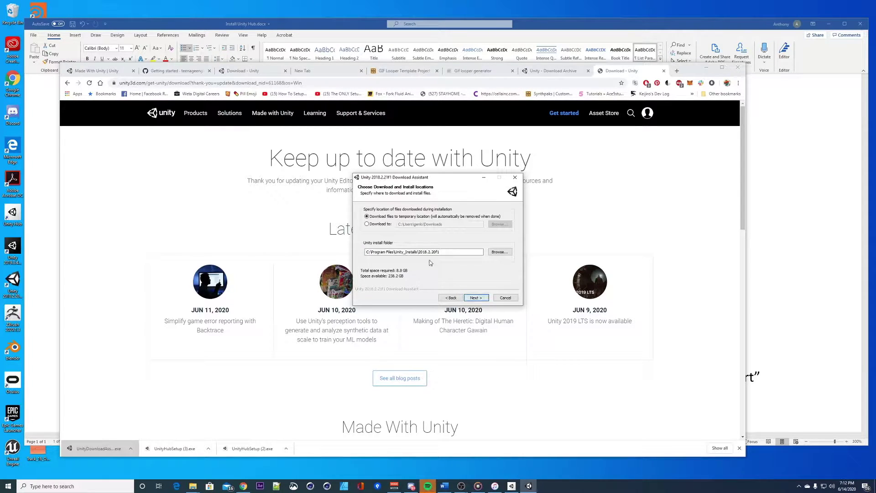
pyautogui.click(425, 252)
pyautogui.click(415, 251)
pyautogui.moveTo(444, 252); pyautogui.dragTo(419, 252)
pyautogui.click(442, 253)
pyautogui.moveTo(448, 251); pyautogui.dragTo(396, 255)
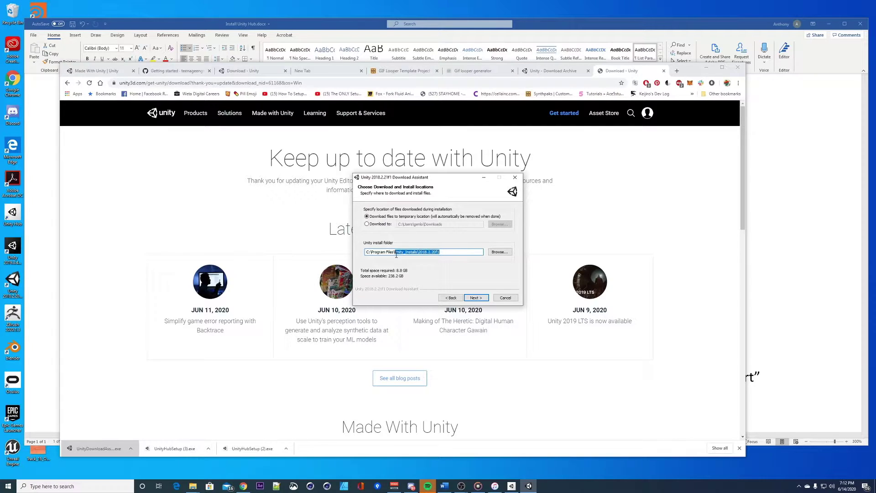
pyautogui.click(448, 254)
pyautogui.moveTo(444, 252); pyautogui.dragTo(421, 253)
pyautogui.rightClick(425, 252)
pyautogui.click(401, 275)
pyautogui.click(460, 251)
# - Browse to Unity_Installs and make a new 2018.2.21f1 folder the install folder
pyautogui.click(489, 253)
pyautogui.scroll(-2, 450, 306)
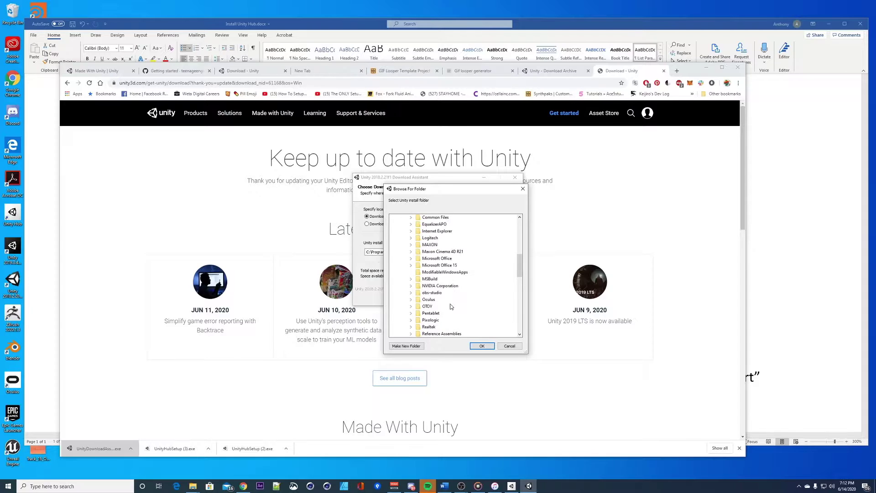
pyautogui.scroll(-3, 451, 306)
pyautogui.doubleClick(434, 303)
pyautogui.click(437, 278)
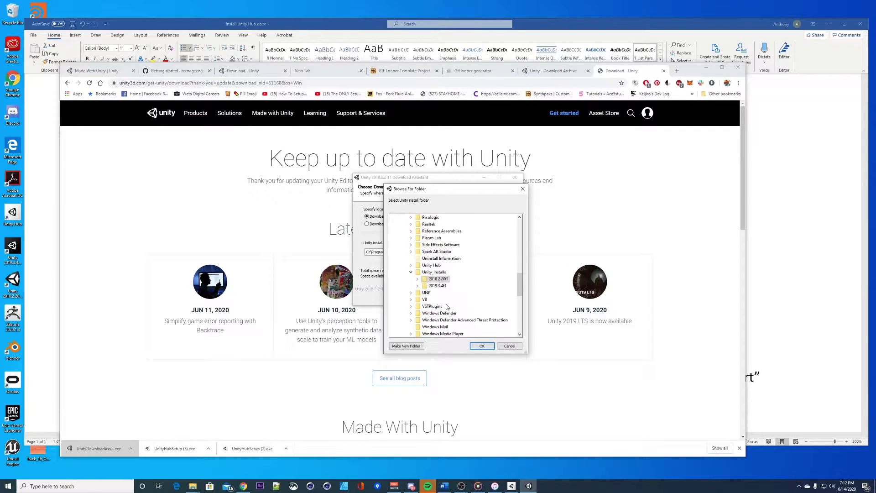
pyautogui.click(434, 272)
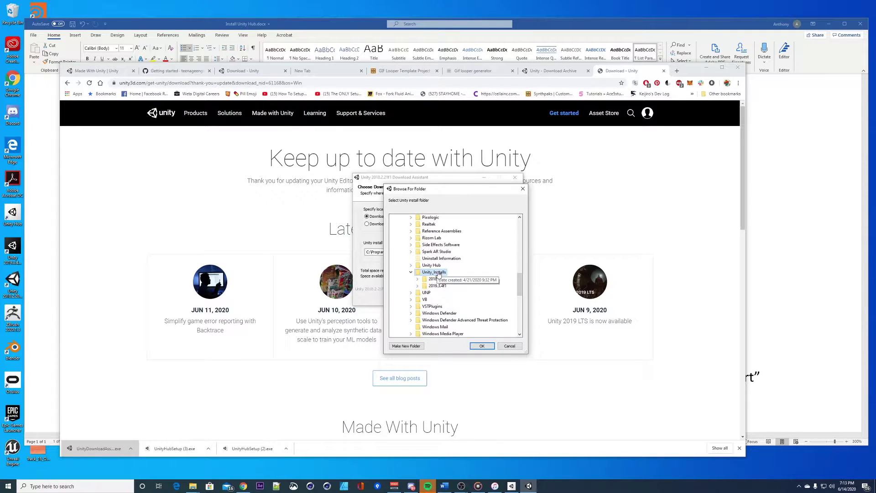
pyautogui.click(405, 346)
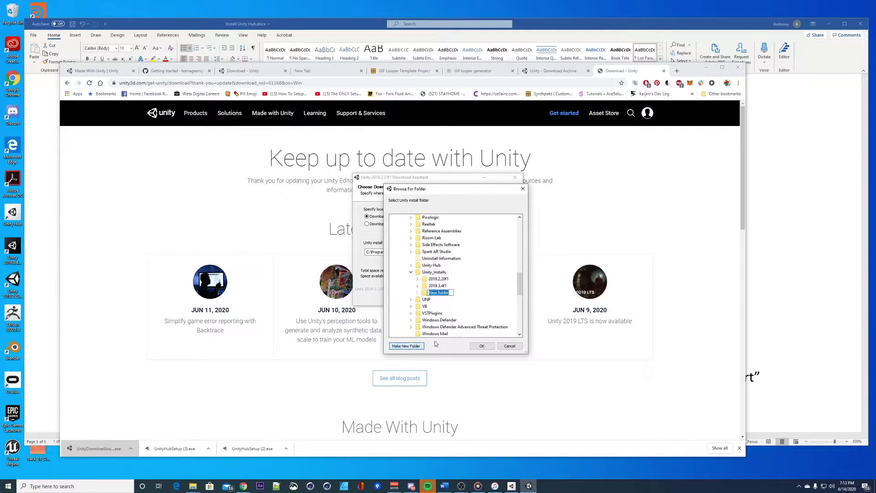
pyautogui.write('2018.2.20f1')
pyautogui.click(481, 346)
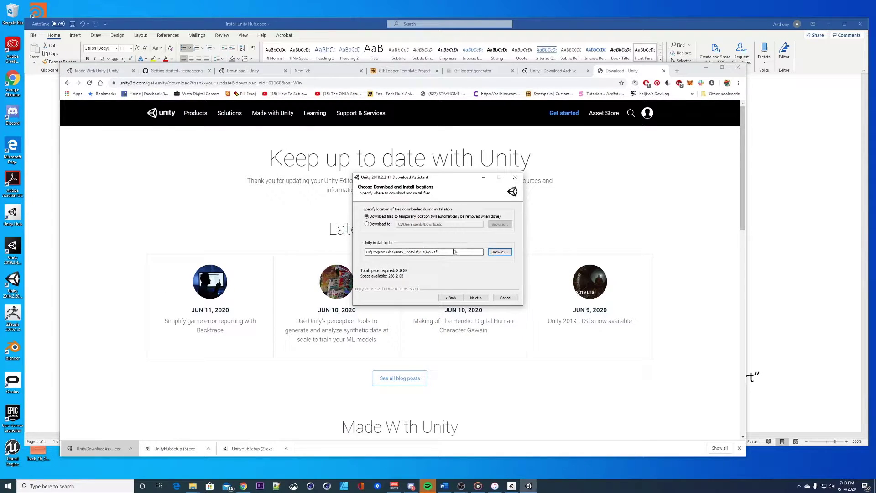
# - Install Unity 2018.2.21f1, close the Add Unity Version dialog, and open LOCATE's file browser
pyautogui.click(476, 298)
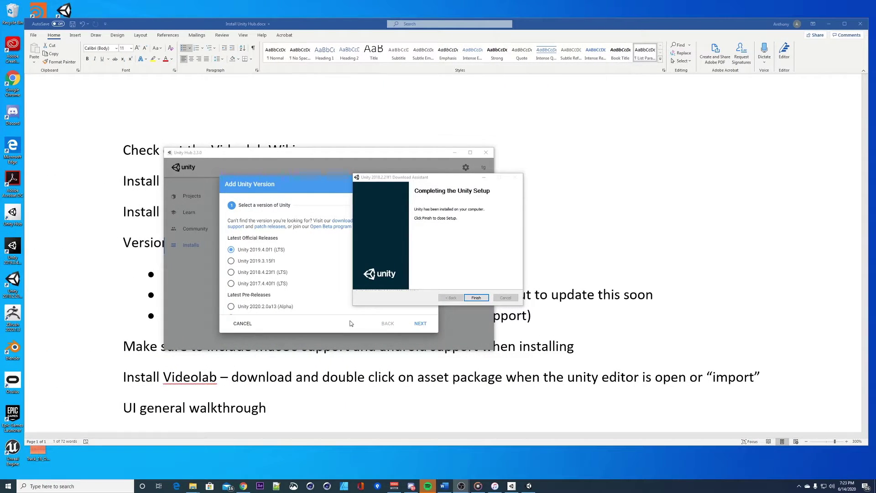
pyautogui.click(483, 299)
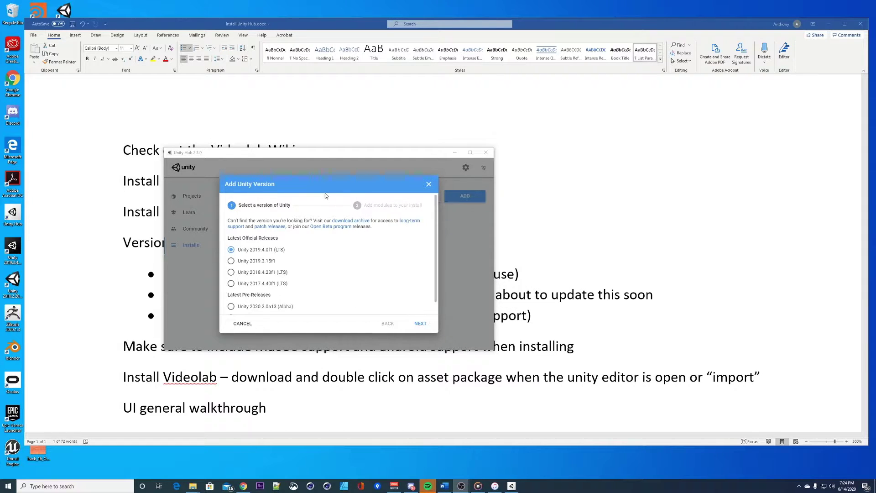
pyautogui.click(428, 185)
pyautogui.click(429, 184)
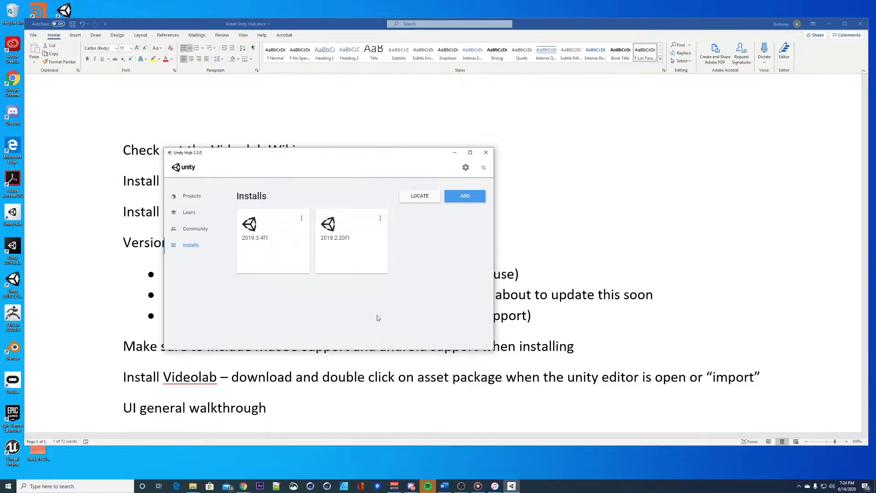
pyautogui.click(426, 199)
# - Select Unity.exe in Unity_Installs\2018.2.21f1\Editor and add it as an installed editor
pyautogui.moveTo(218, 300); pyautogui.dragTo(218, 221)
pyautogui.click(192, 218)
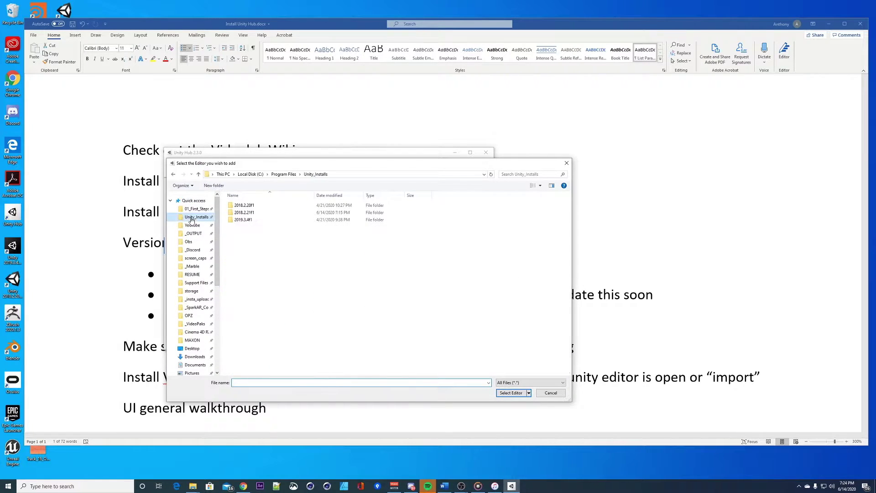
pyautogui.doubleClick(253, 213)
pyautogui.doubleClick(250, 206)
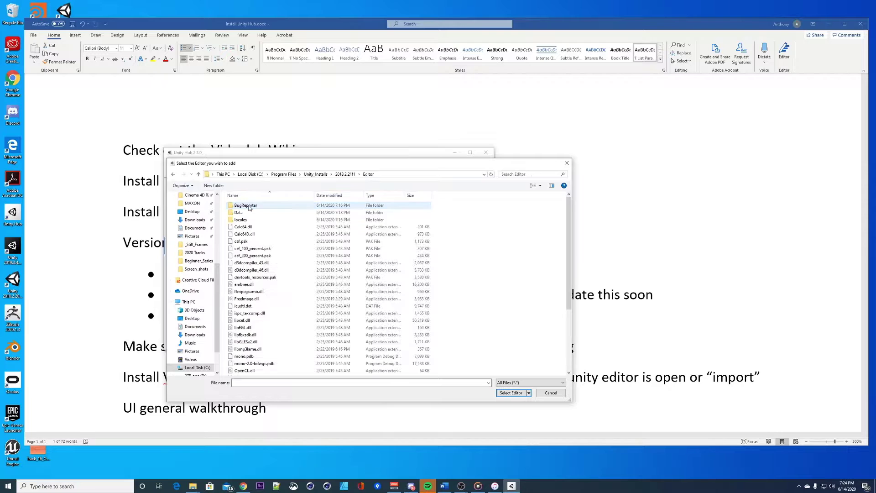
pyautogui.scroll(-10, 275, 350)
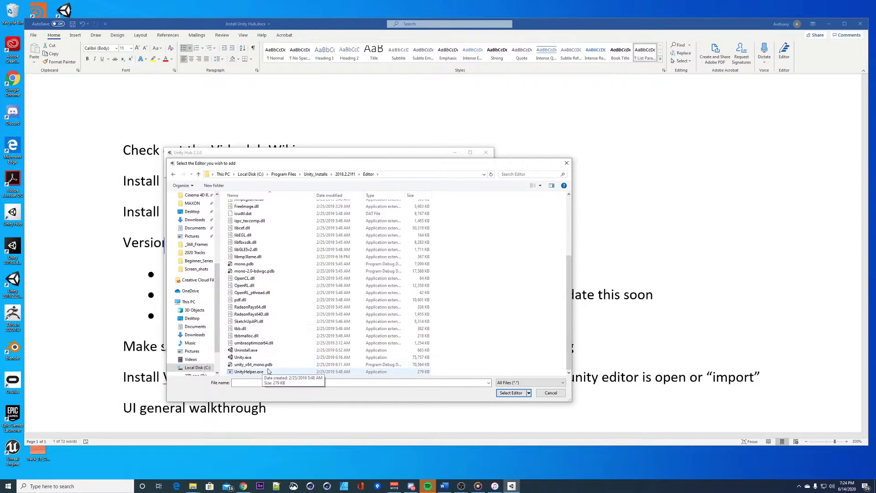
pyautogui.click(315, 358)
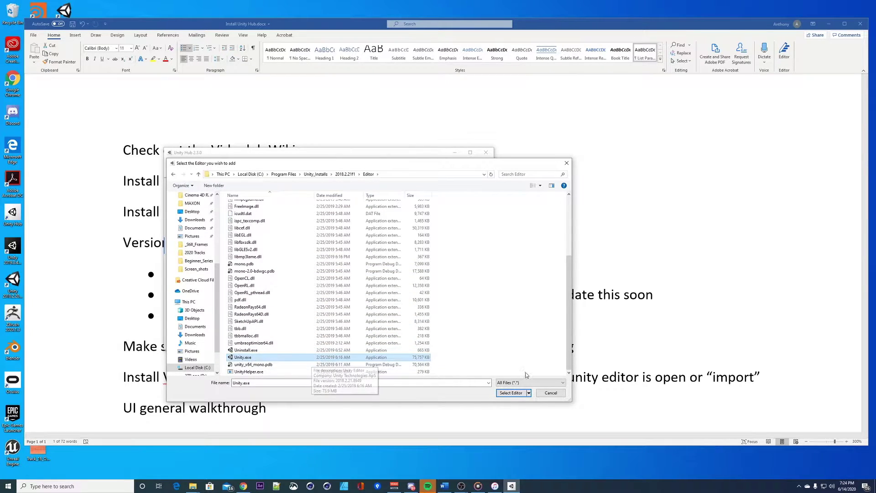
pyautogui.click(511, 393)
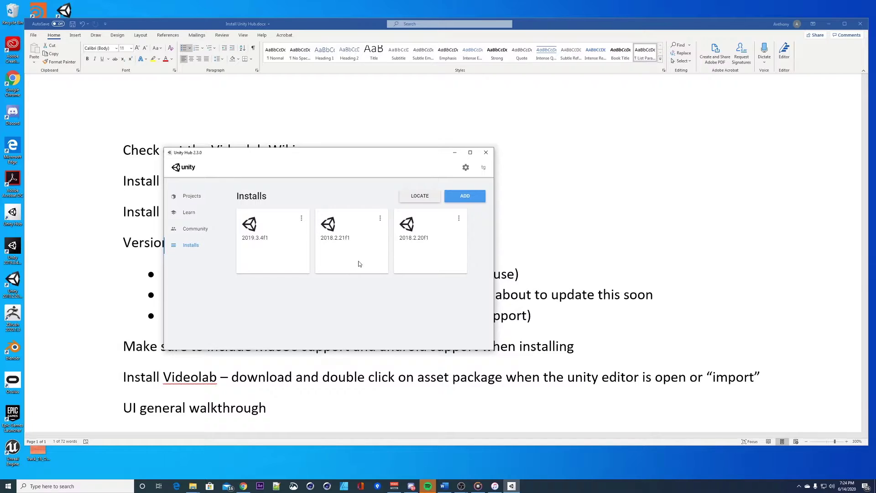
# - Start a new Unity 2018.2.21f1 project and name it tutorial_01
pyautogui.click(193, 197)
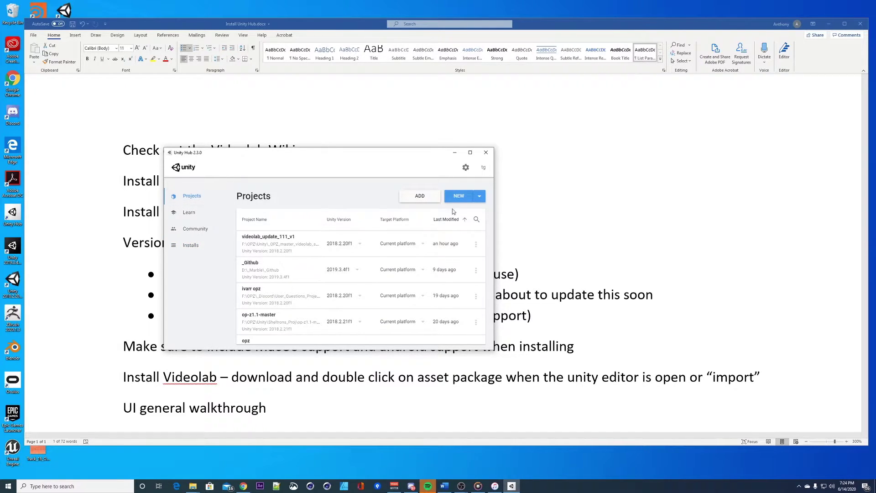
pyautogui.click(479, 195)
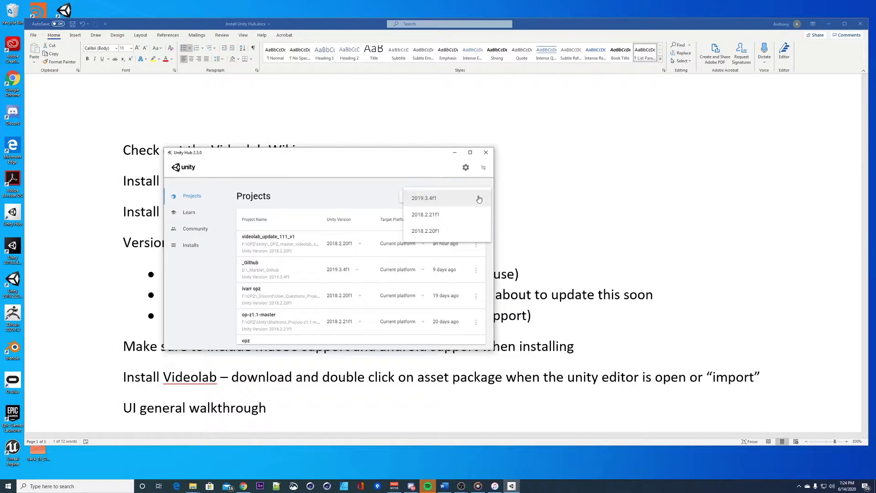
pyautogui.click(448, 218)
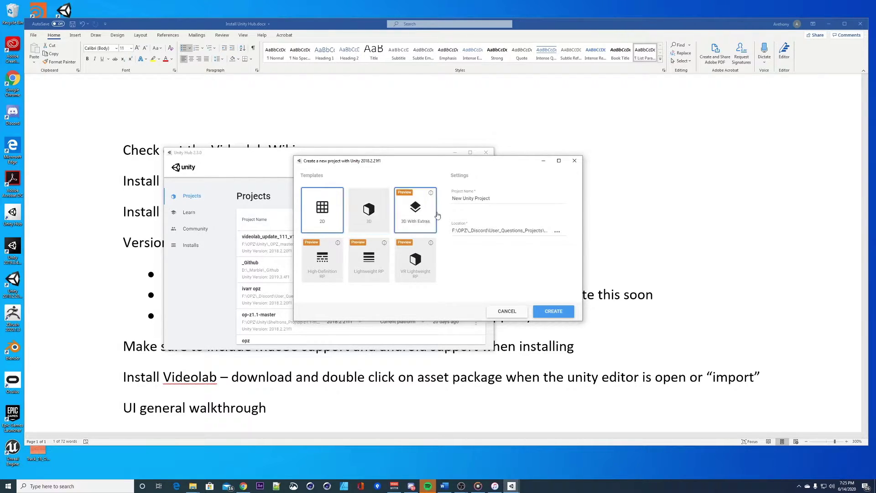
pyautogui.click(501, 198)
pyautogui.moveTo(501, 199); pyautogui.dragTo(431, 202)
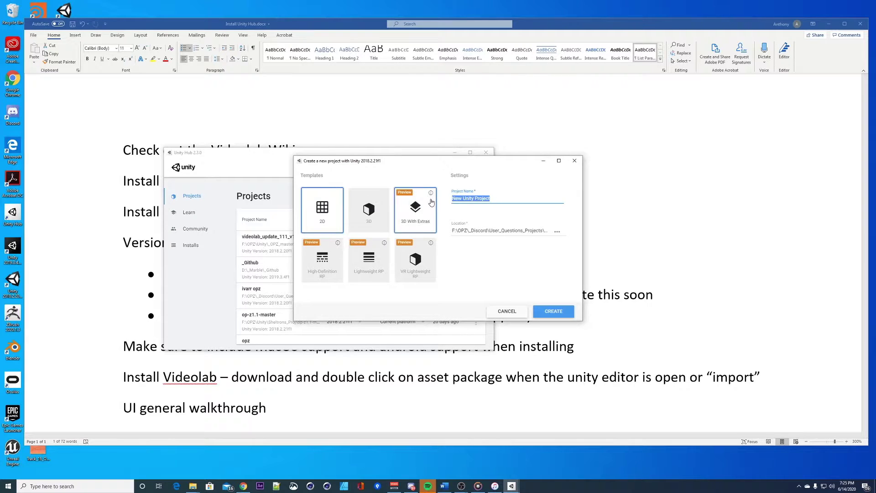
pyautogui.write('tutorial')
# - Set the location to 01_First_Steps_Tutorial's Unity folder, pick the 3D template, and create it
pyautogui.click(557, 231)
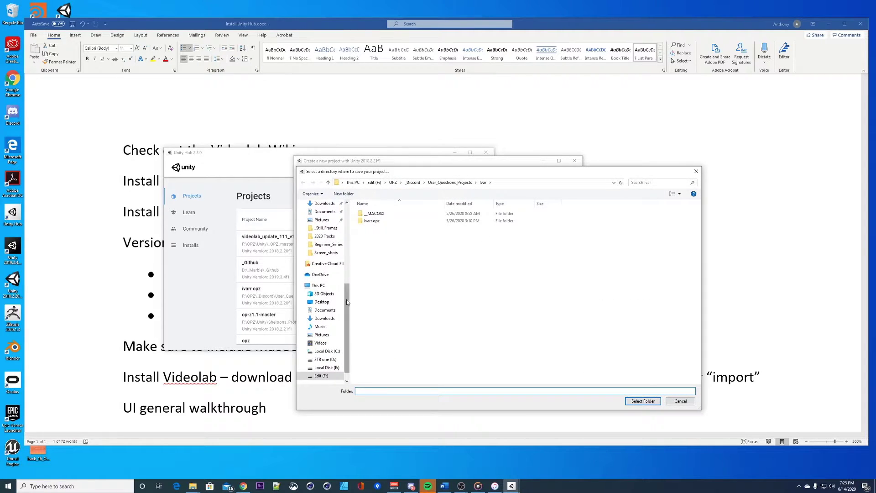
pyautogui.moveTo(346, 299); pyautogui.dragTo(345, 224)
pyautogui.click(338, 217)
pyautogui.doubleClick(368, 214)
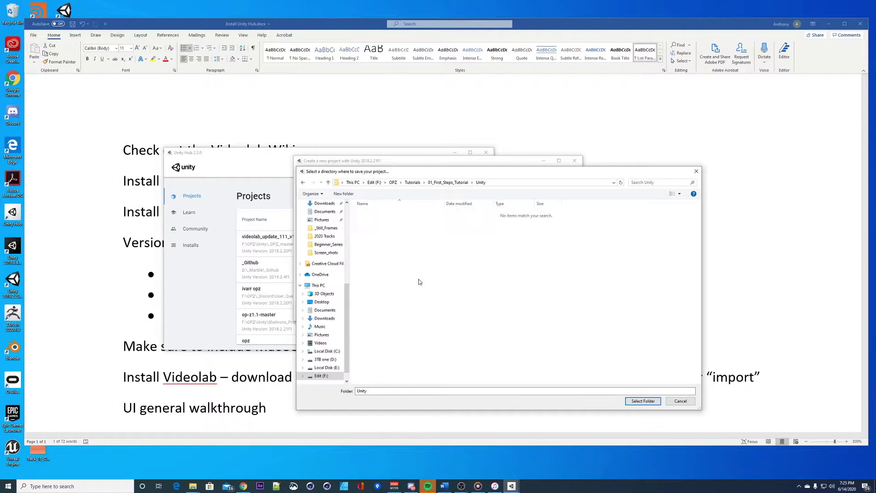
pyautogui.click(642, 401)
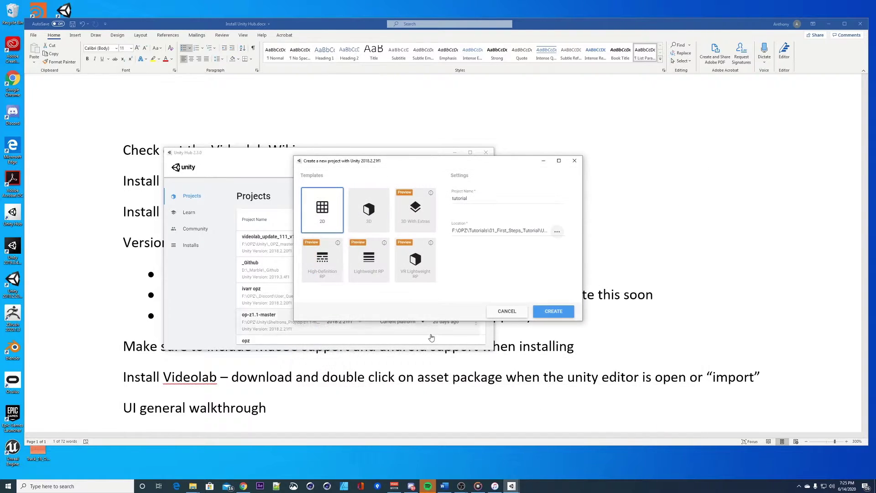
pyautogui.click(472, 200)
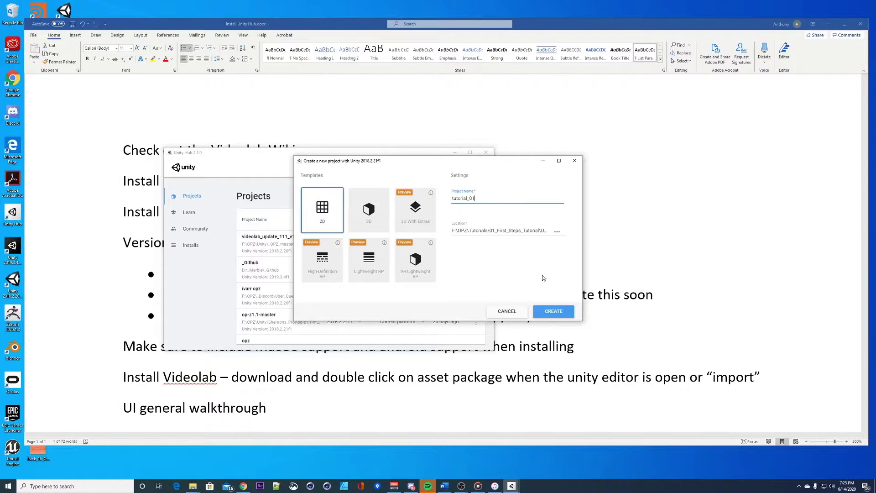
pyautogui.click(369, 212)
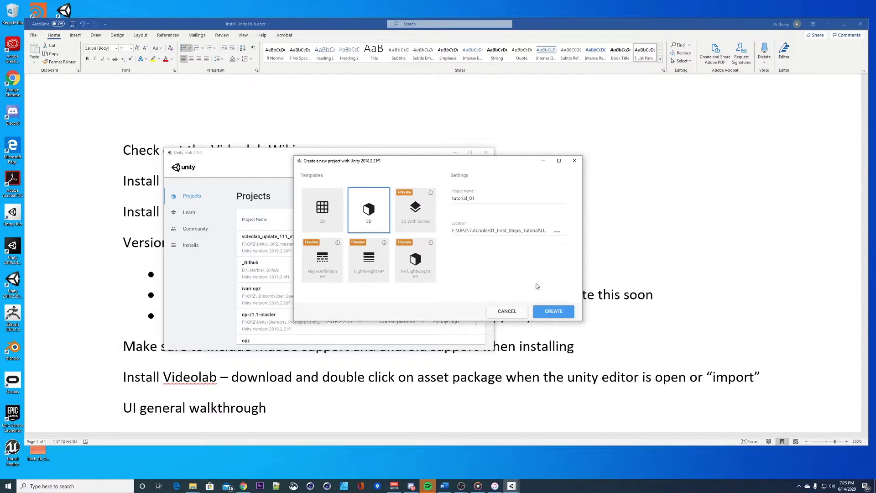
pyautogui.click(555, 310)
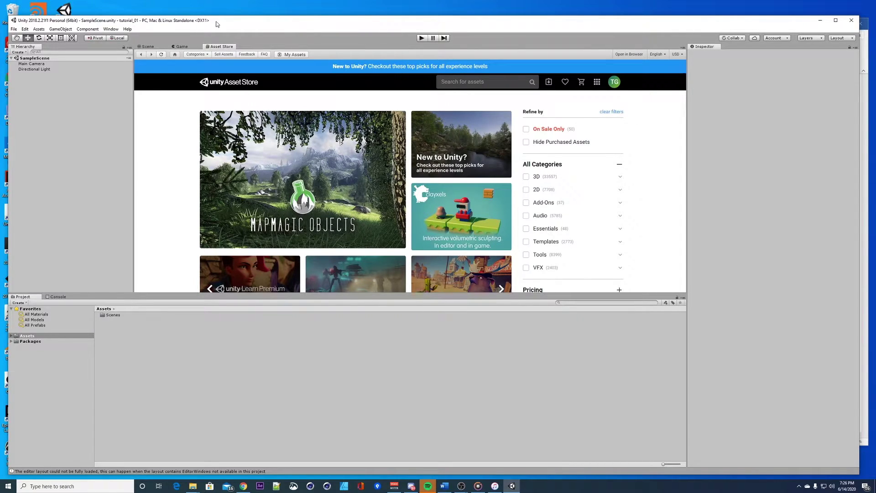
# - Switch from the Asset Store to the SampleScene view, select Assets, and un-maximize Unity
pyautogui.moveTo(217, 24); pyautogui.dragTo(218, 24)
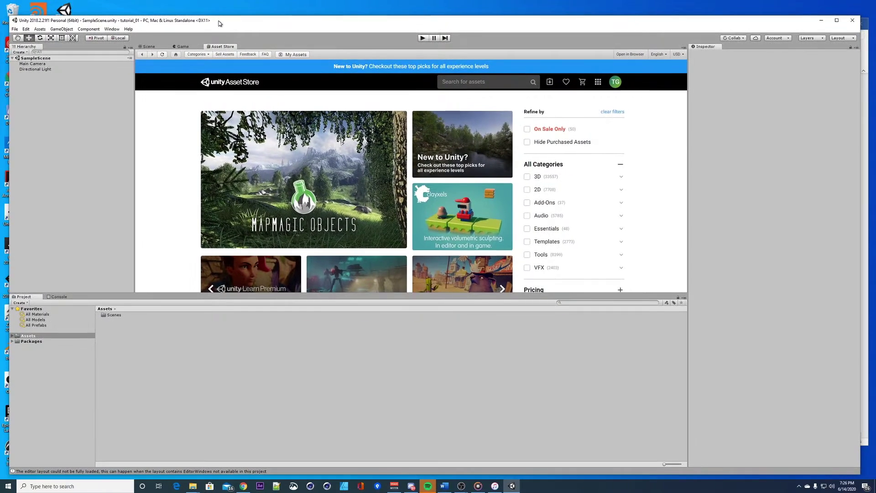
pyautogui.click(149, 46)
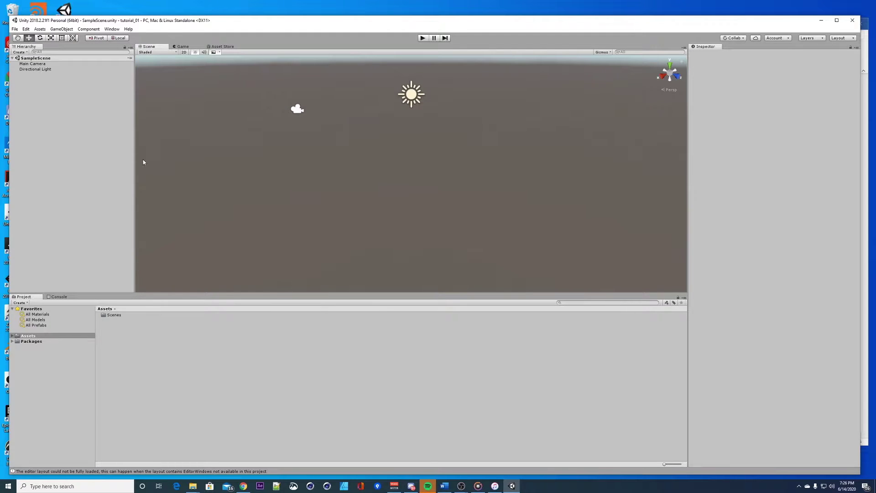
pyautogui.click(12, 338)
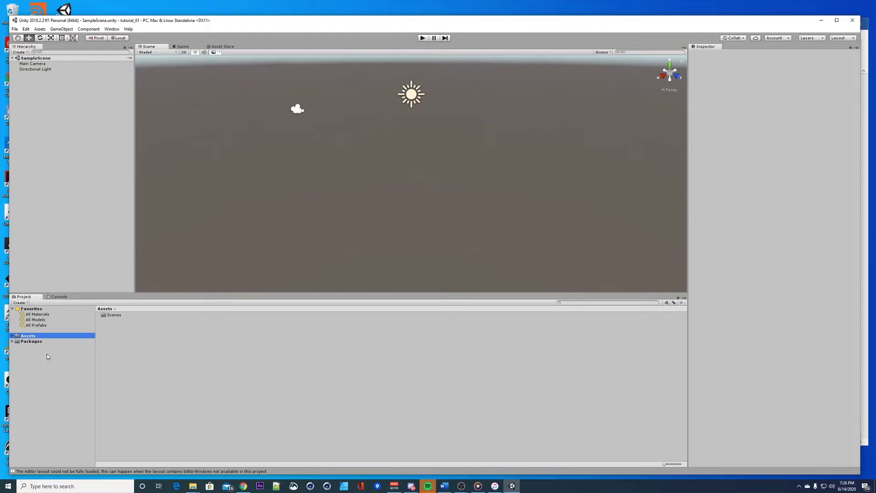
pyautogui.moveTo(153, 20); pyautogui.dragTo(456, 3)
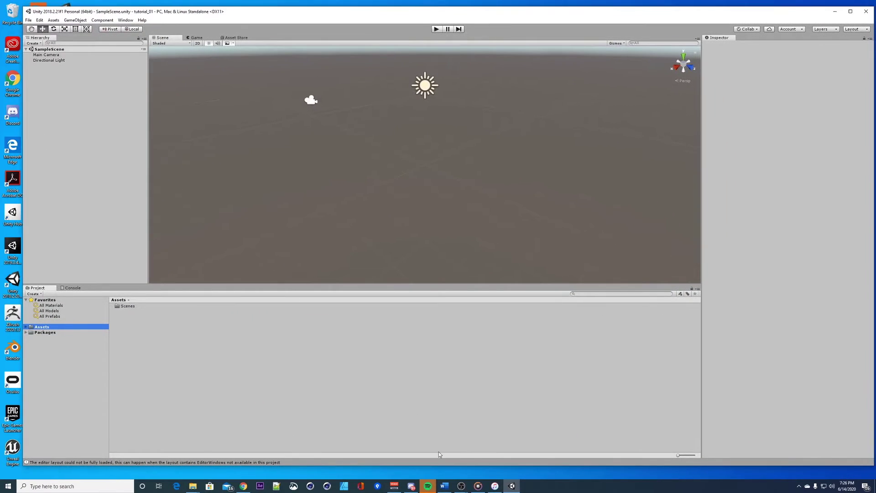
# - Download videolab-1.1.2.unitypackage from the videolab GitHub releases page and open it in Unity
pyautogui.click(243, 485)
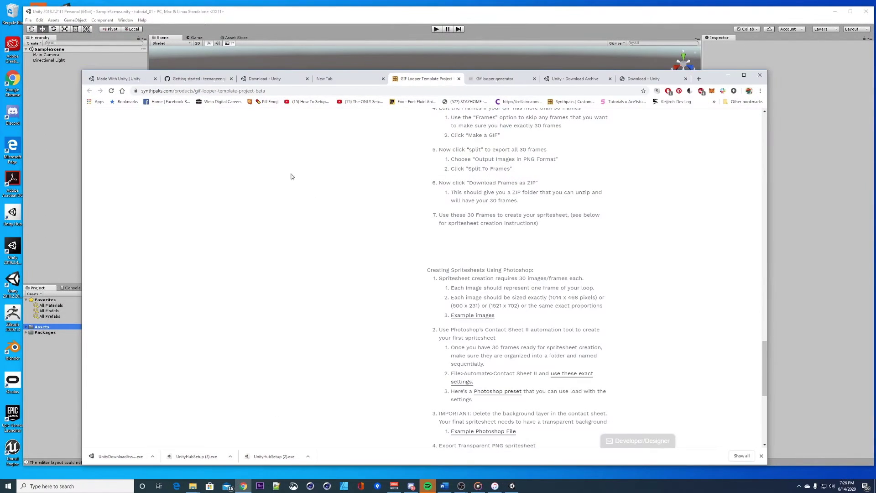
pyautogui.click(200, 79)
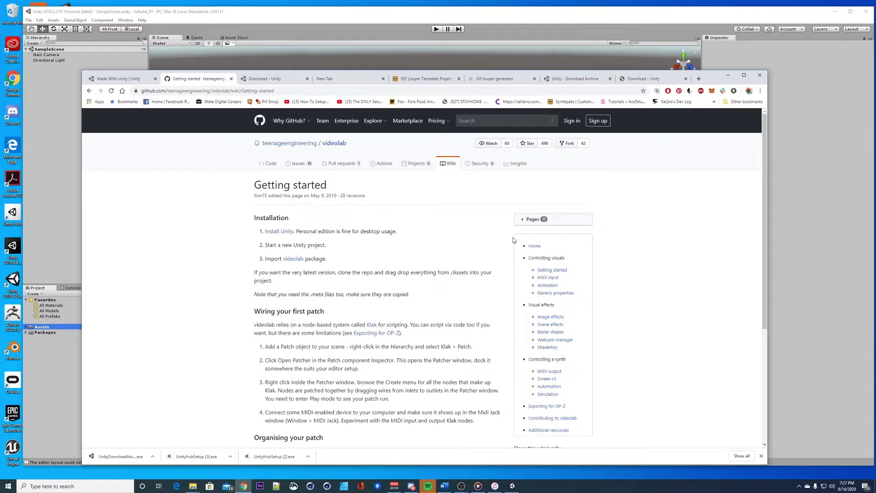
pyautogui.click(293, 261)
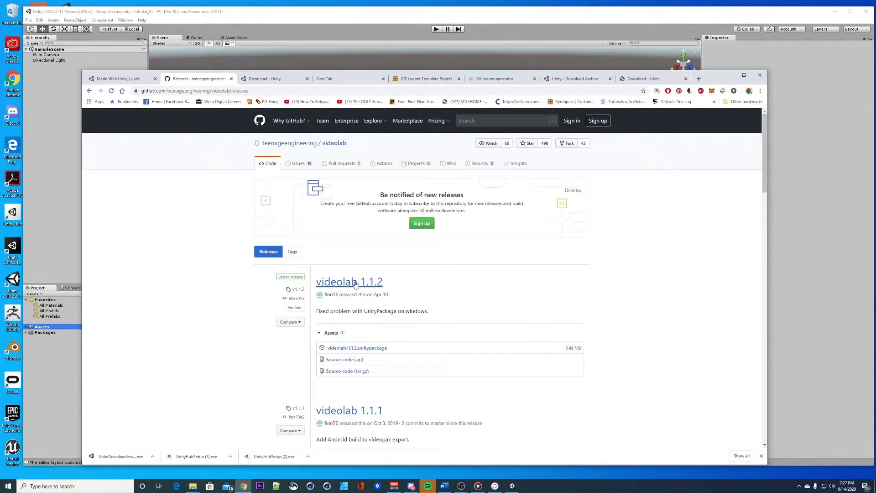
pyautogui.scroll(-1, 355, 284)
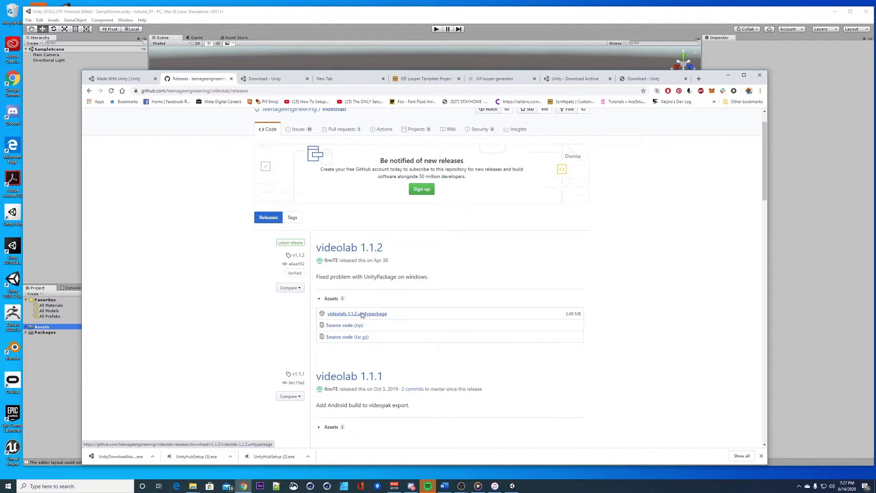
pyautogui.click(360, 314)
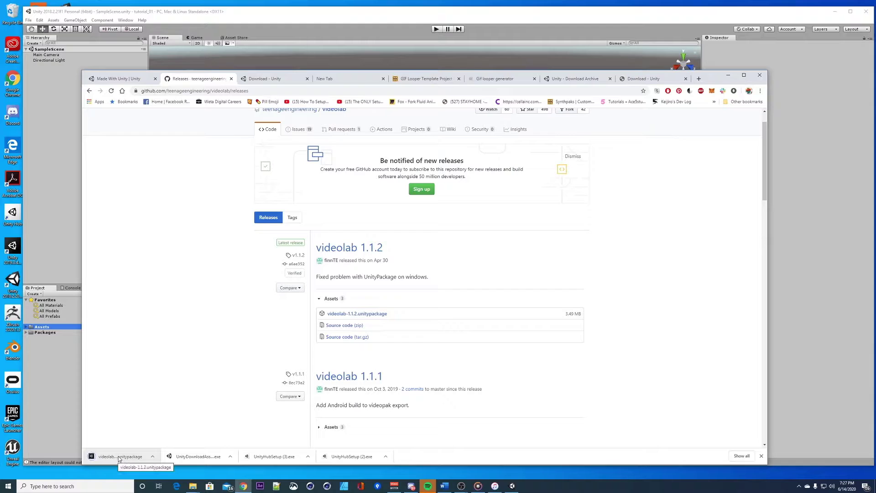
pyautogui.click(118, 456)
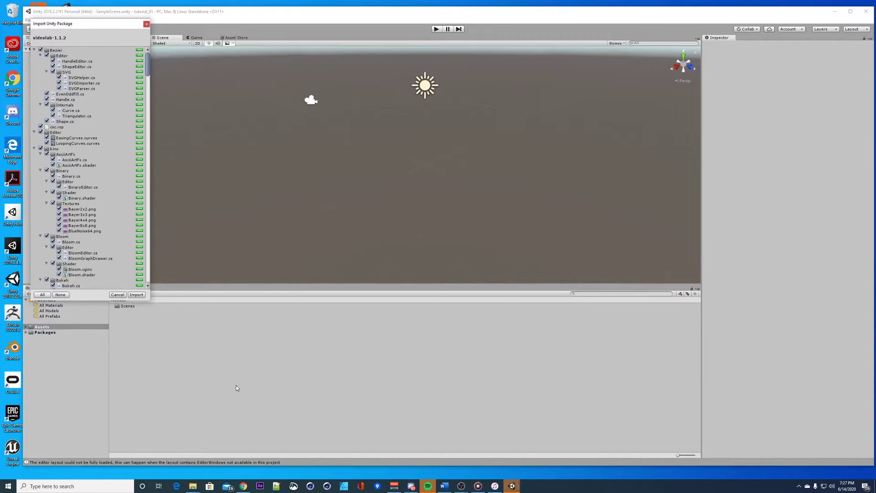
# - Enlarge the Import Unity Package dialog, review the videolab 1.1.2 files, and import them all
pyautogui.moveTo(112, 24); pyautogui.dragTo(92, 36)
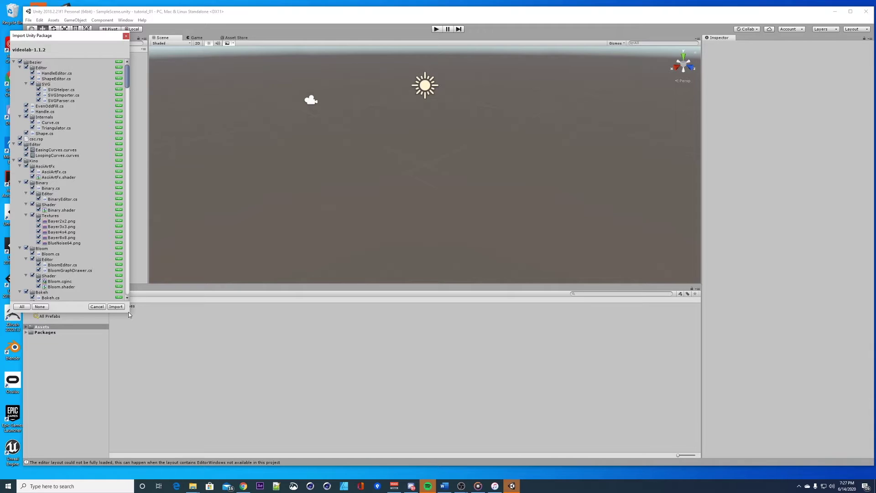
pyautogui.moveTo(129, 314); pyautogui.dragTo(184, 466)
pyautogui.moveTo(183, 101)
pyautogui.mouseDown()
pyautogui.moveTo(184, 445)
pyautogui.moveTo(187, 84)
pyautogui.mouseUp()
pyautogui.click(175, 461)
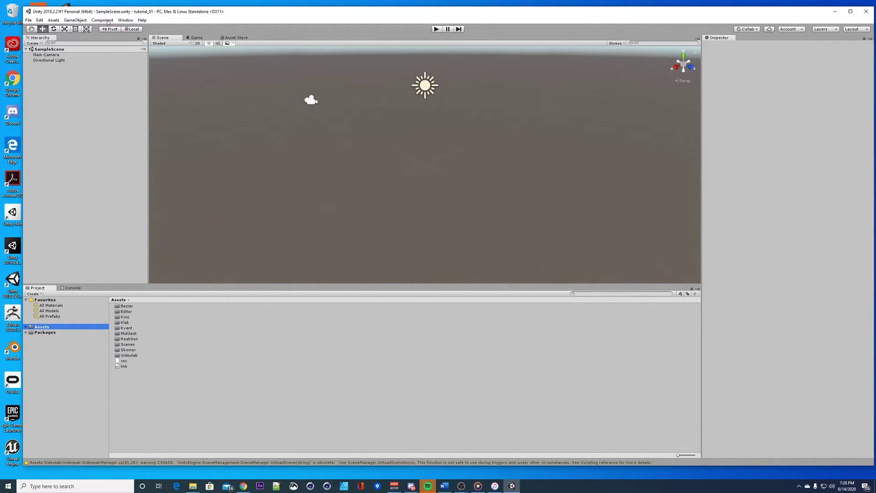
# - Expand Assets and browse the imported Bezier folder and its Editor subfolder
pyautogui.moveTo(85, 14); pyautogui.dragTo(85, 16)
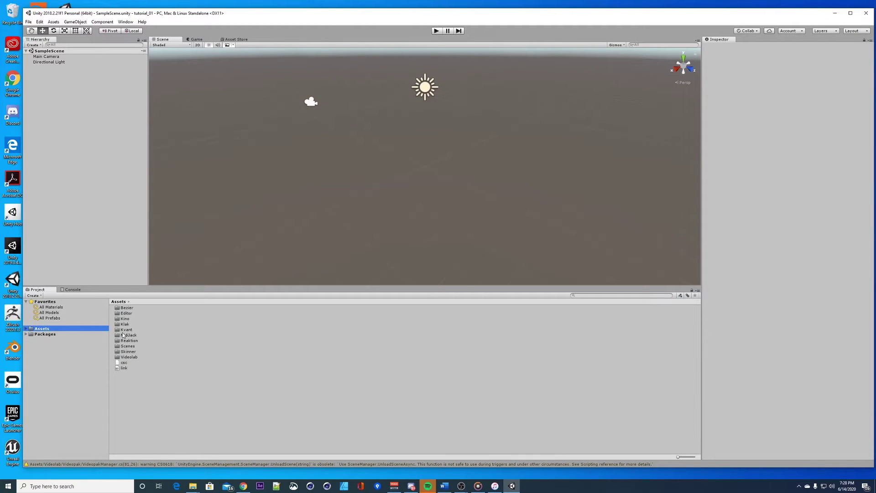
pyautogui.click(27, 329)
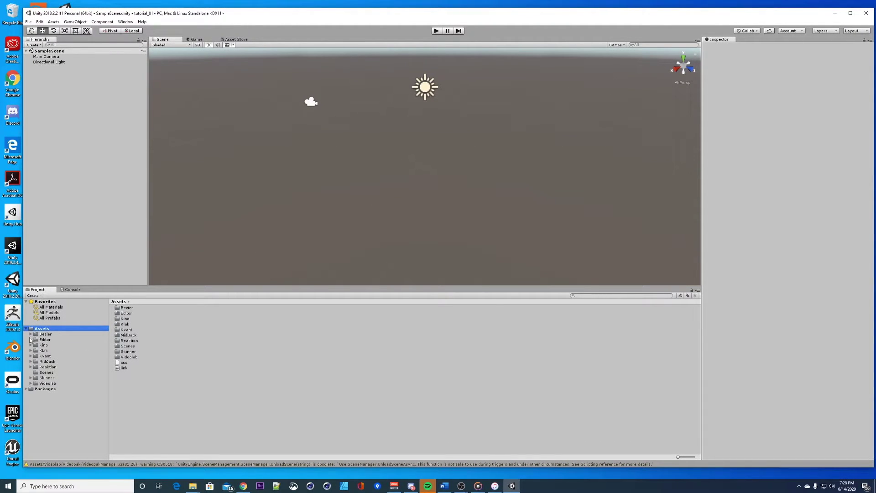
pyautogui.click(45, 334)
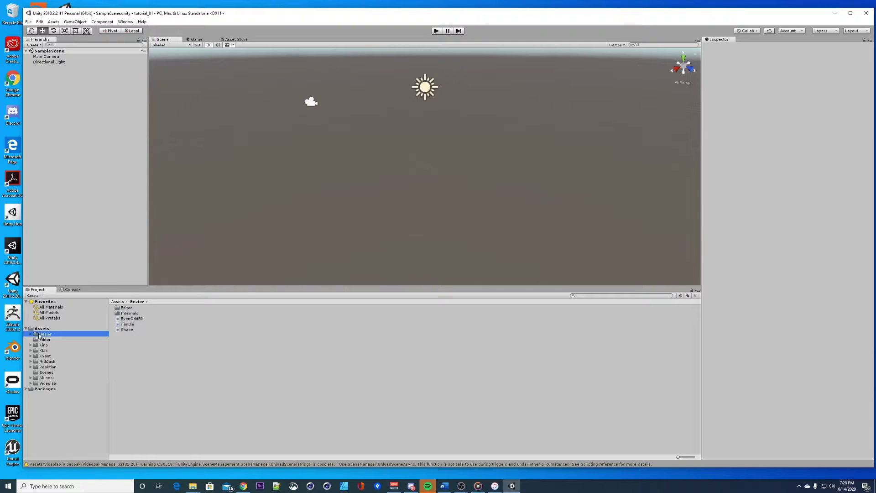
pyautogui.click(42, 328)
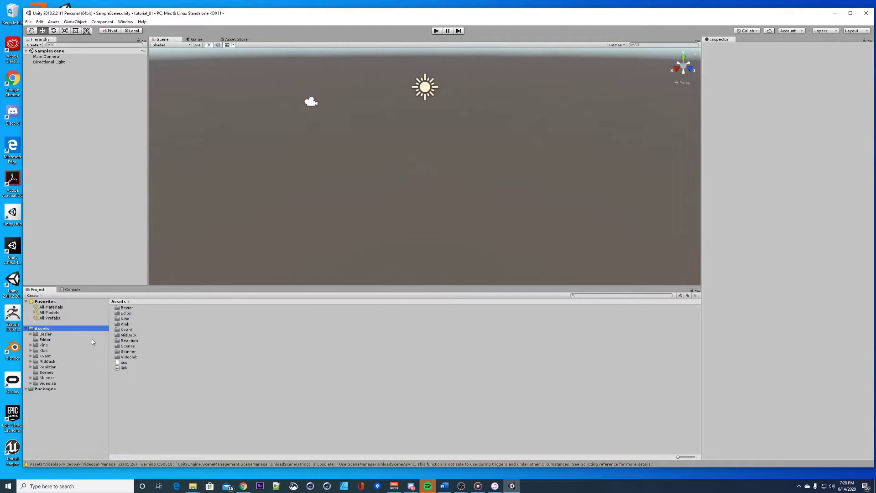
pyautogui.click(132, 309)
pyautogui.click(133, 314)
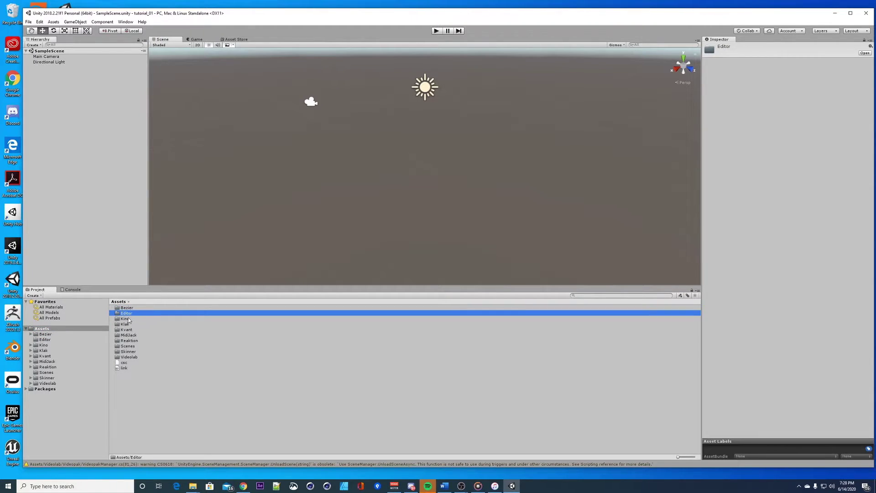
pyautogui.doubleClick(127, 315)
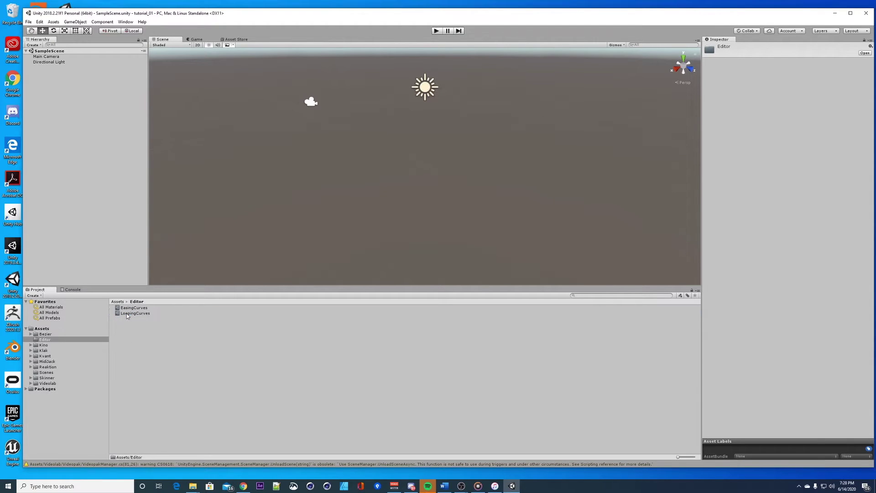
# - Look into Kino's AsciiArtFx folder, then open the Videolab folder inside Klak
pyautogui.click(45, 345)
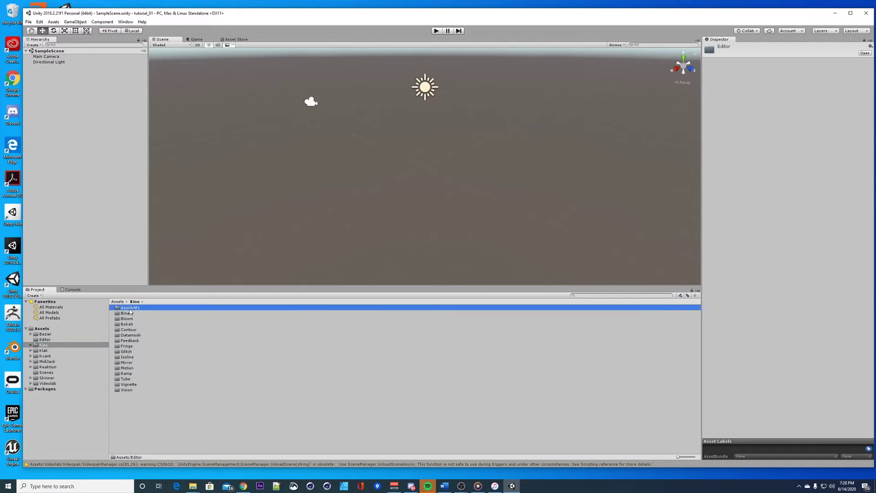
pyautogui.doubleClick(130, 308)
pyautogui.scroll(-2, 52, 372)
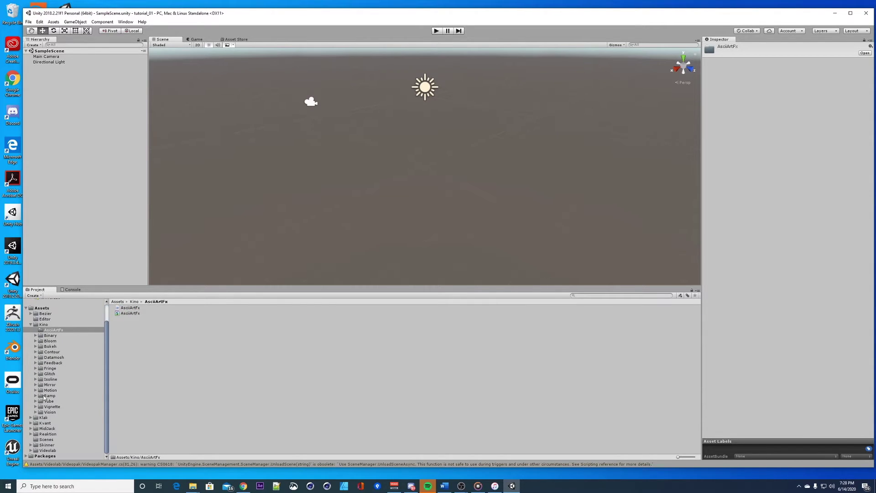
pyautogui.click(43, 418)
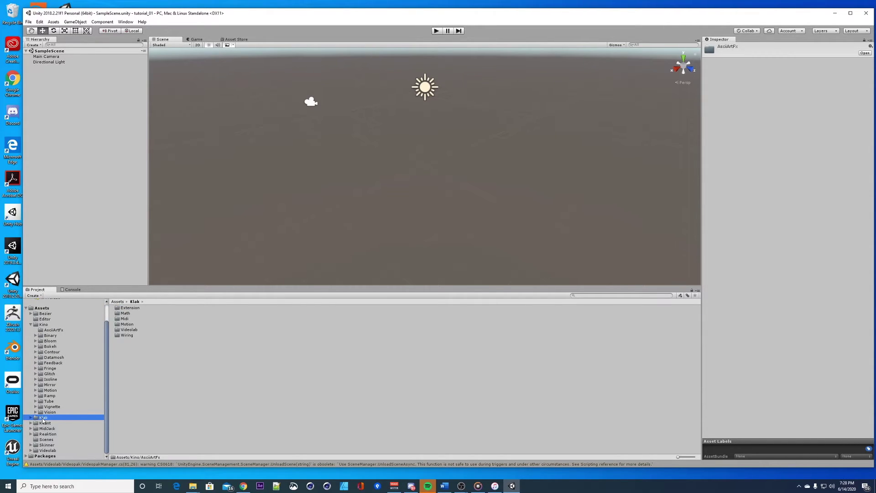
pyautogui.click(131, 331)
pyautogui.doubleClick(129, 331)
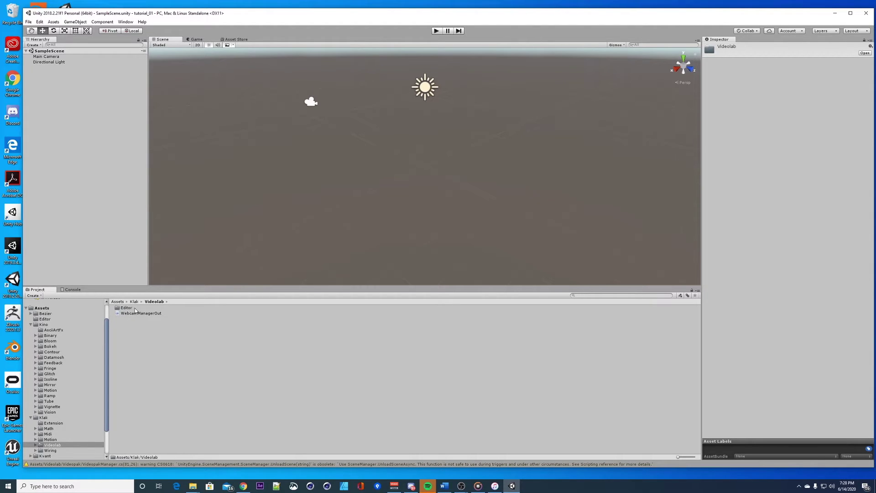
# - Collapse the Klak folder and open the MIDI Jack window from the Window menu
pyautogui.click(126, 22)
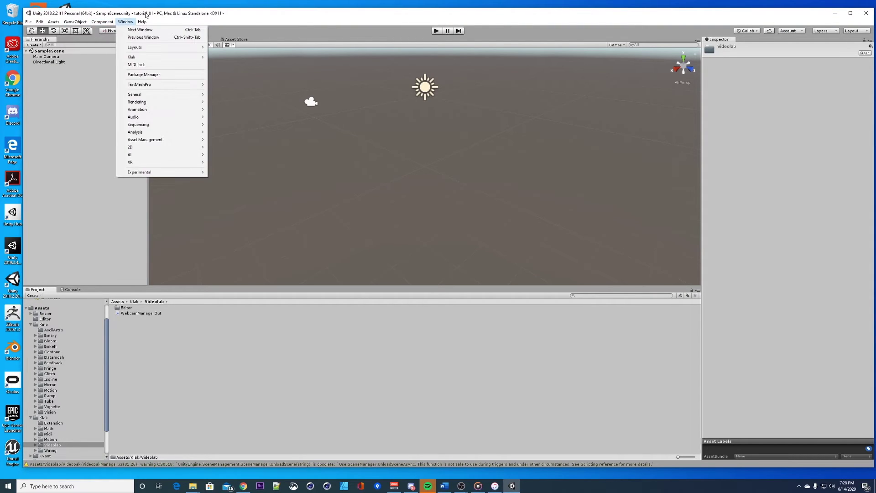
pyautogui.click(147, 15)
pyautogui.click(31, 417)
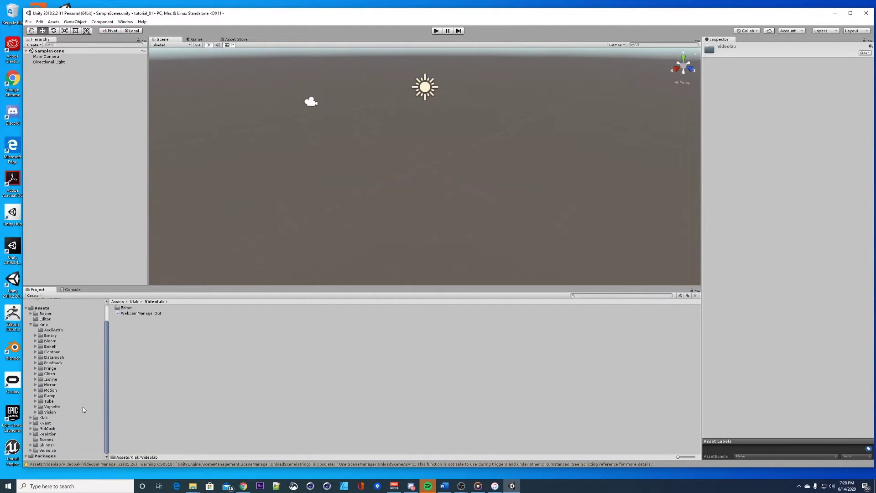
pyautogui.click(126, 22)
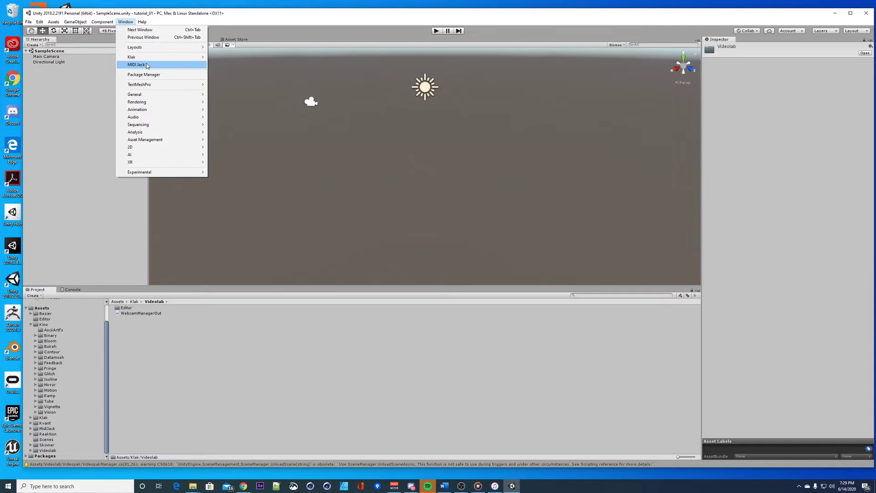
pyautogui.click(81, 216)
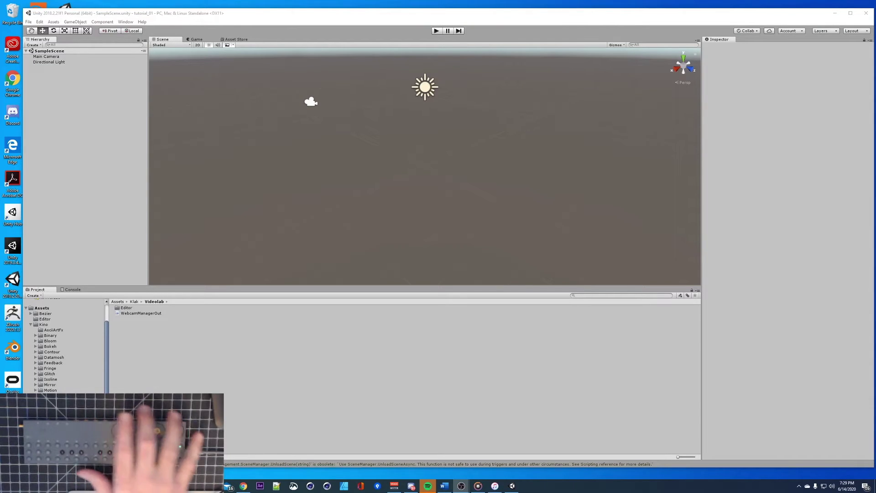
pyautogui.click(128, 23)
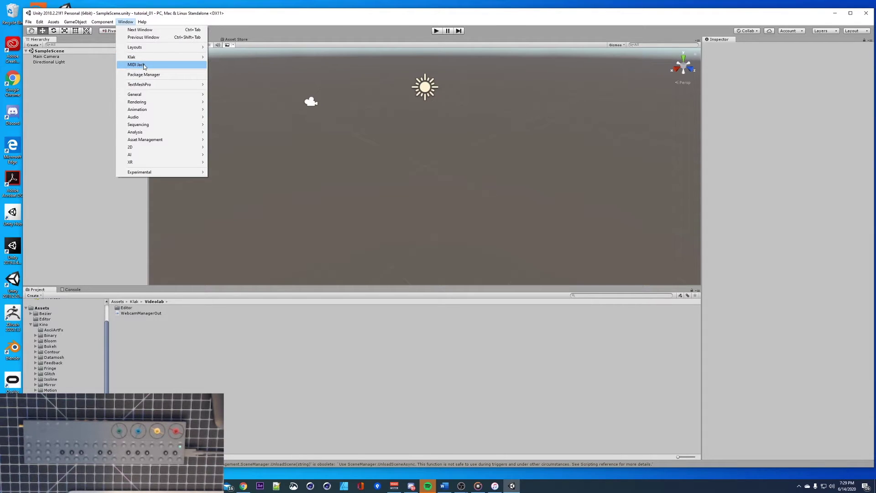
pyautogui.click(136, 64)
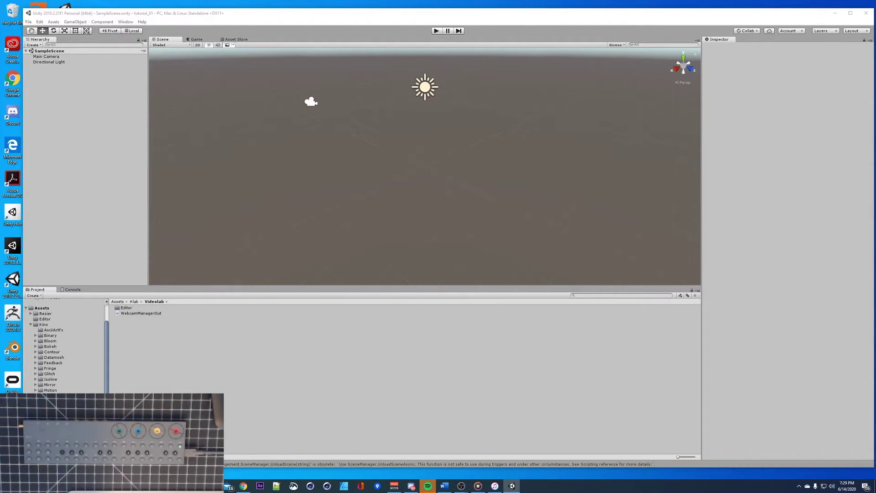
# - Dock the MIDI Jack window beside the Asset Store view and return to the Scene view
pyautogui.moveTo(50, 160); pyautogui.dragTo(294, 174)
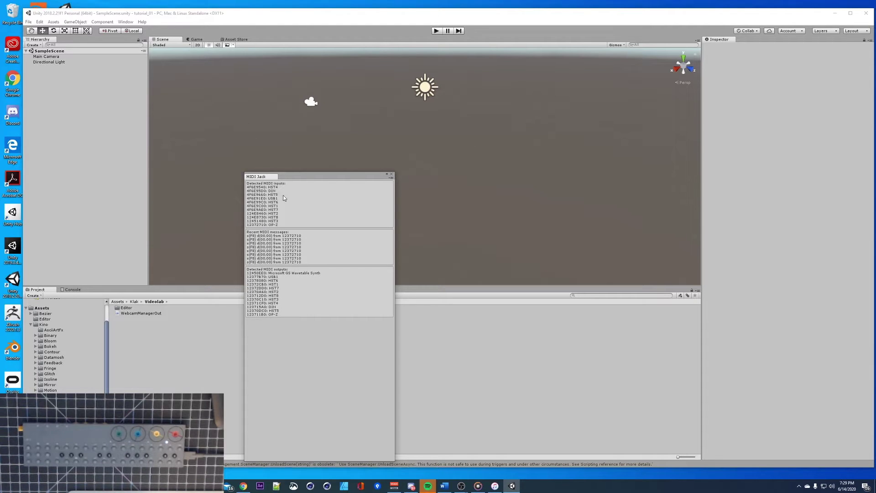
pyautogui.moveTo(297, 178); pyautogui.dragTo(260, 172)
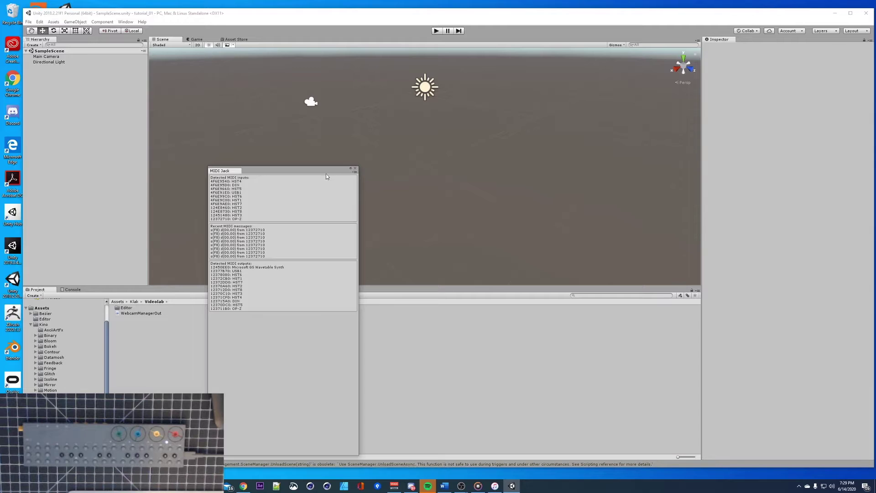
pyautogui.moveTo(321, 171); pyautogui.dragTo(457, 256)
pyautogui.moveTo(354, 258); pyautogui.dragTo(226, 70)
pyautogui.click(161, 40)
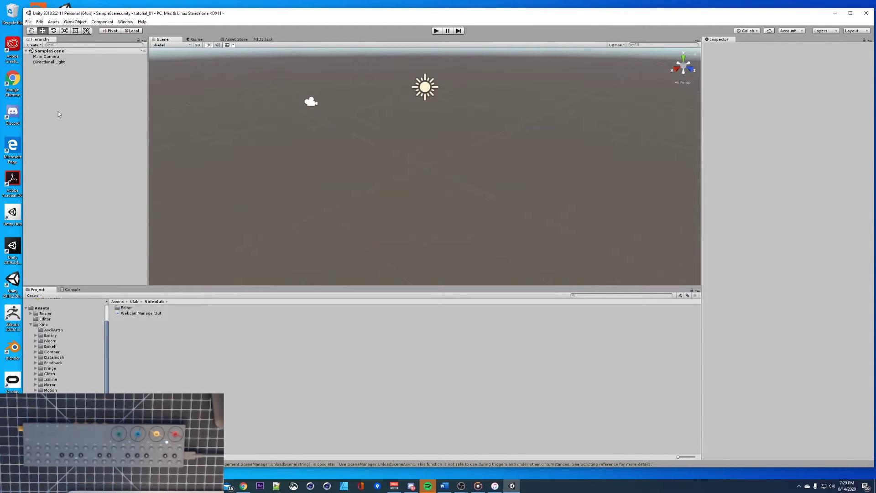
# - Create a Klak > Patch object in the SampleScene hierarchy
pyautogui.click(127, 22)
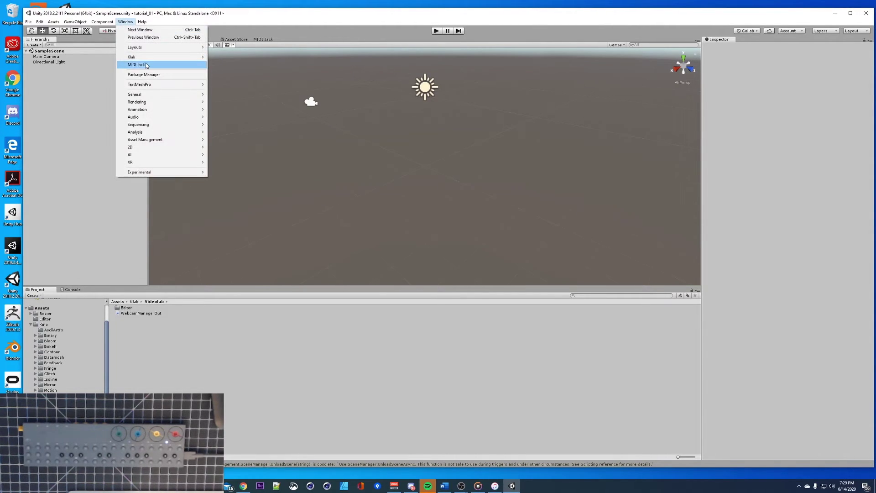
pyautogui.moveTo(137, 59)
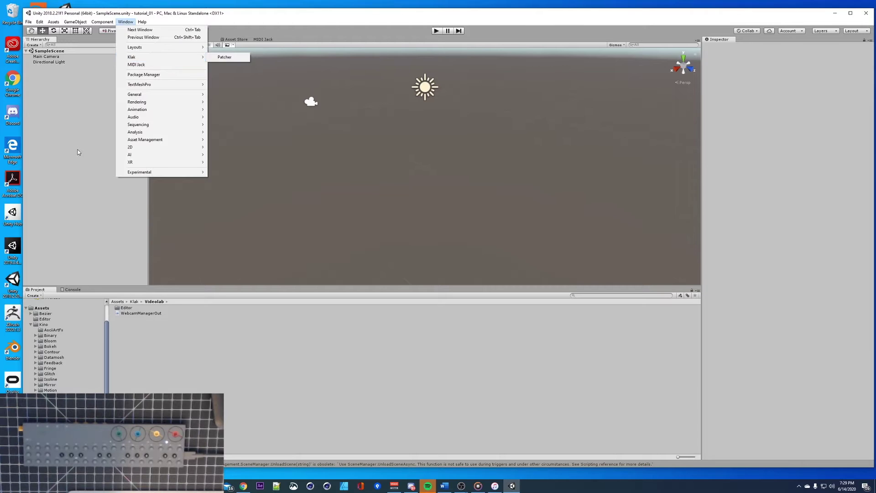
pyautogui.click(111, 128)
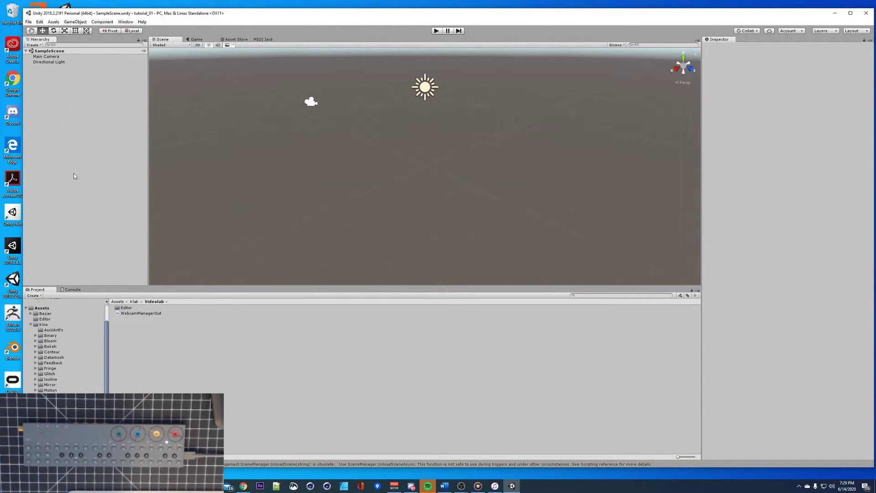
pyautogui.rightClick(58, 118)
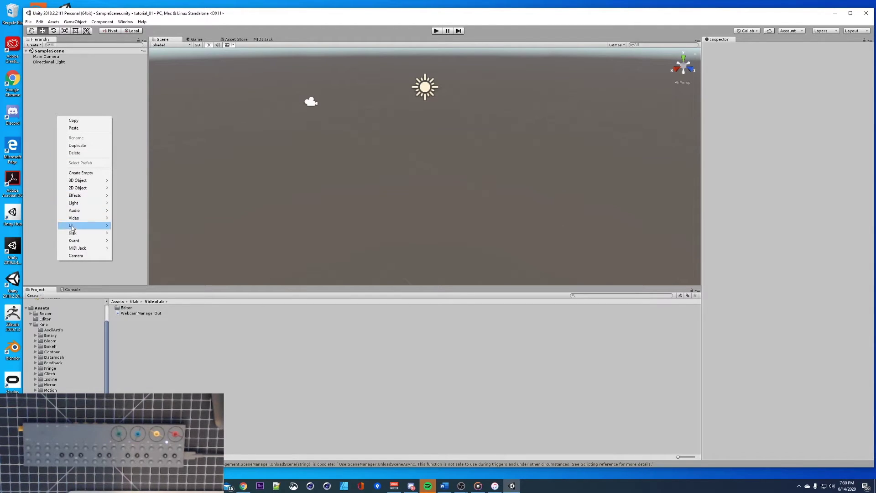
pyautogui.moveTo(80, 226)
pyautogui.moveTo(88, 242)
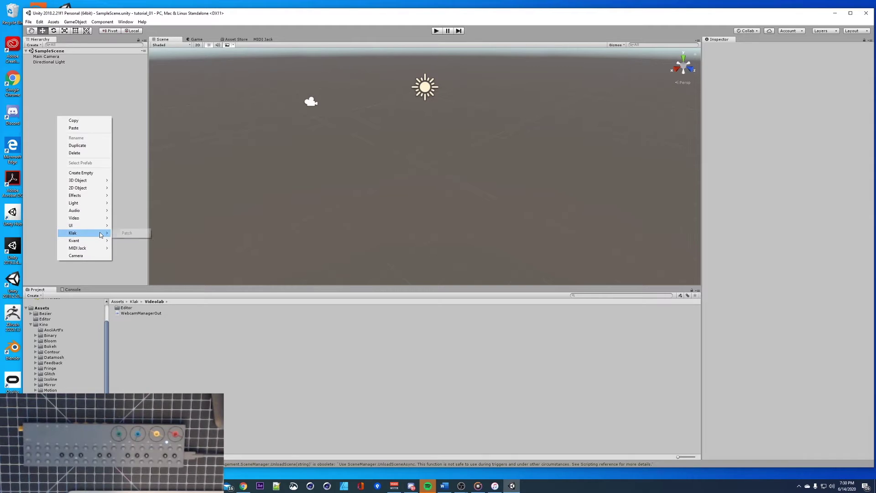
pyautogui.click(129, 234)
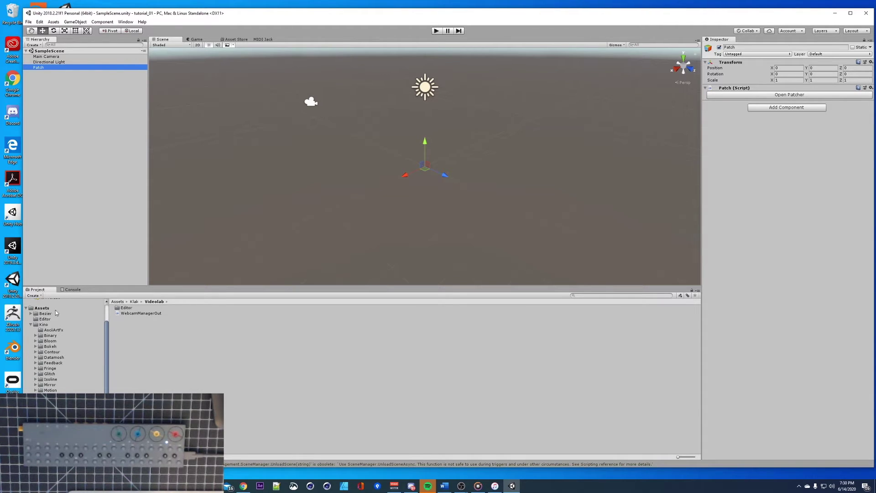
# - Browse the Kino effect folders and clear the Patch selection
pyautogui.click(53, 329)
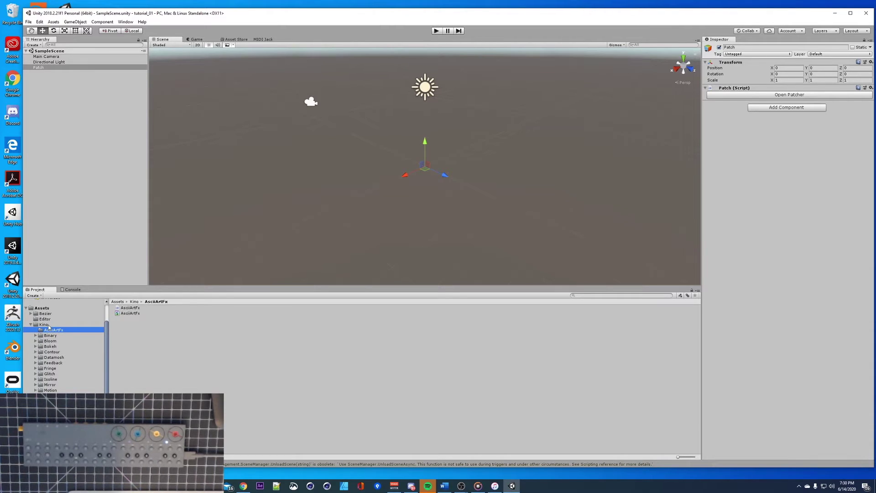
pyautogui.click(30, 325)
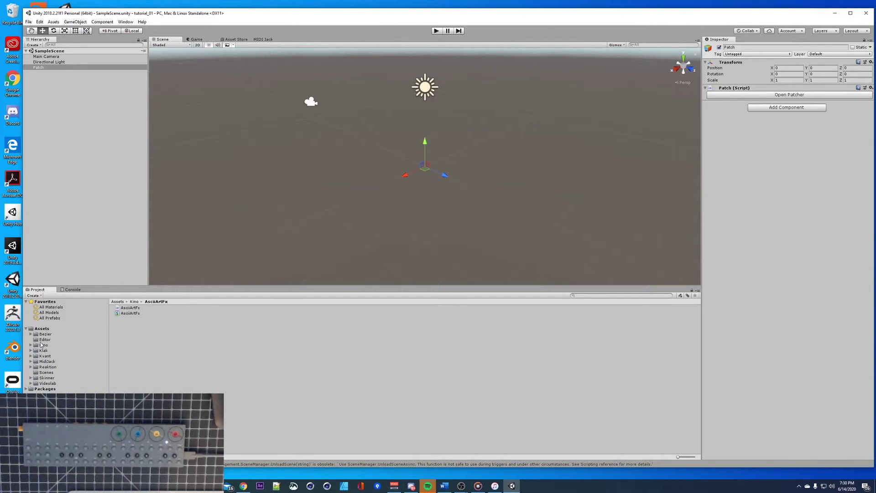
pyautogui.click(41, 346)
pyautogui.click(31, 345)
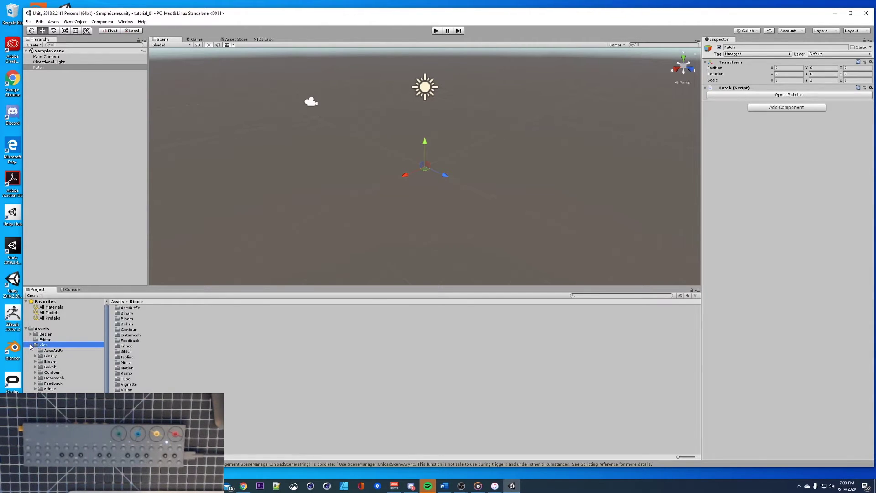
pyautogui.click(31, 345)
pyautogui.click(96, 206)
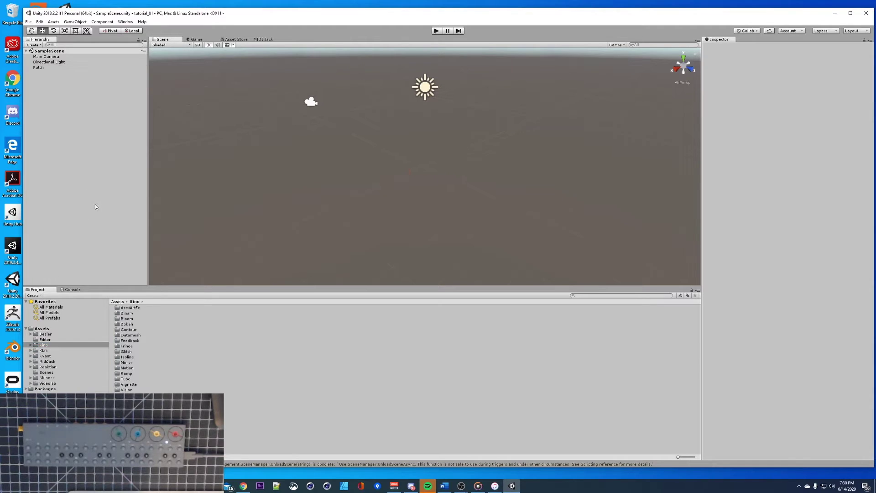
pyautogui.rightClick(84, 113)
# - Add a Bloom component to the Main Camera by searching "bloo"
pyautogui.click(54, 56)
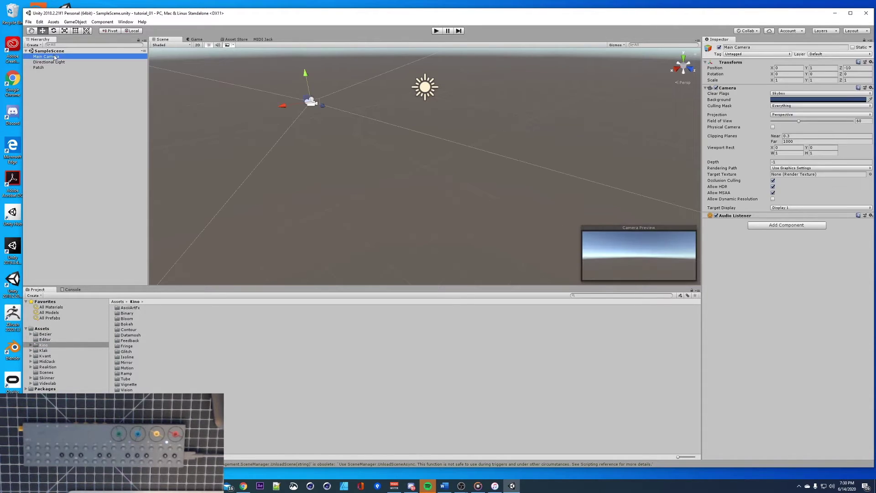
pyautogui.click(770, 226)
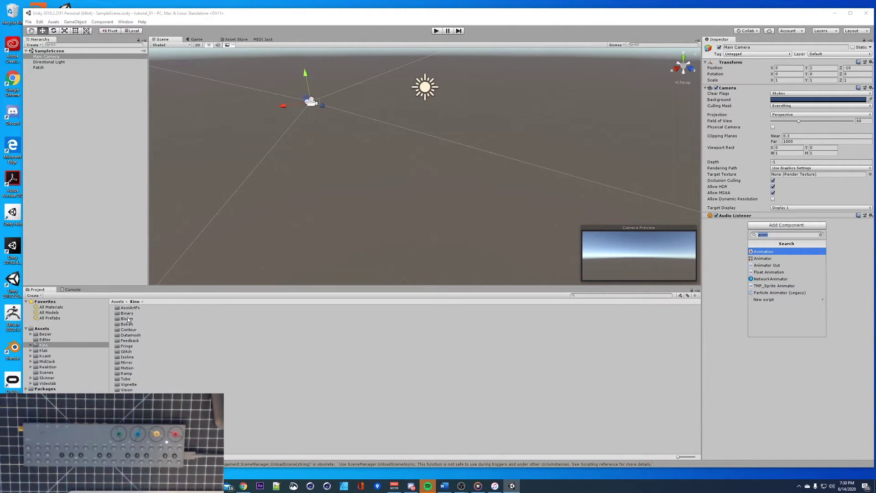
pyautogui.click(773, 235)
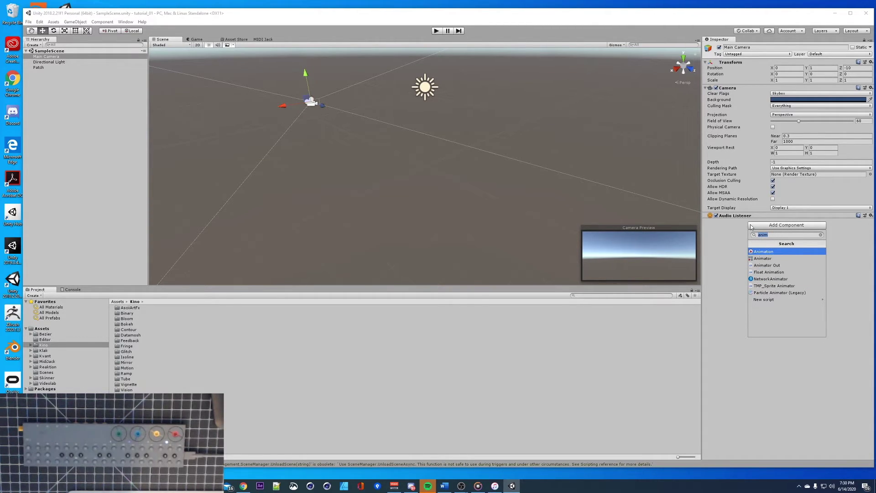
pyautogui.press('BackSpace')
pyautogui.press('BackSpace')
pyautogui.press('BackSpace')
pyautogui.press('BackSpace')
pyautogui.write('bloo')
pyautogui.press('Return')
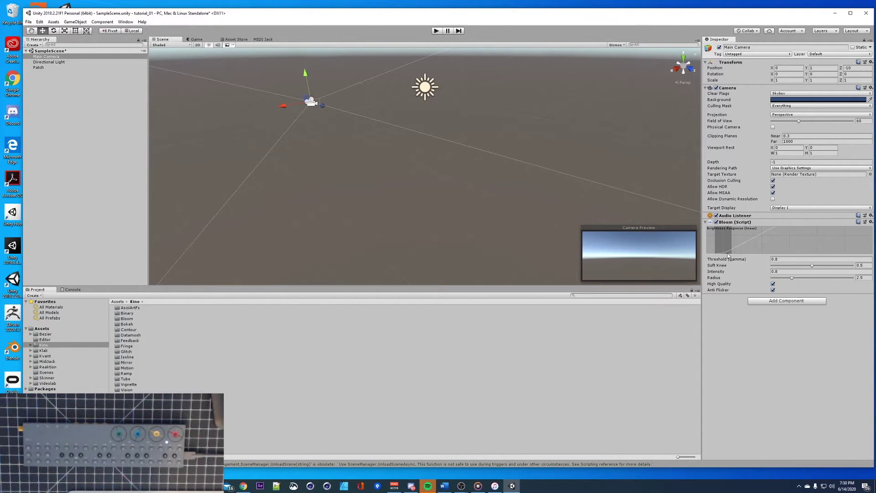
# - Check the Game view, then lower the Bloom Soft Knee to about 0.37
pyautogui.click(198, 40)
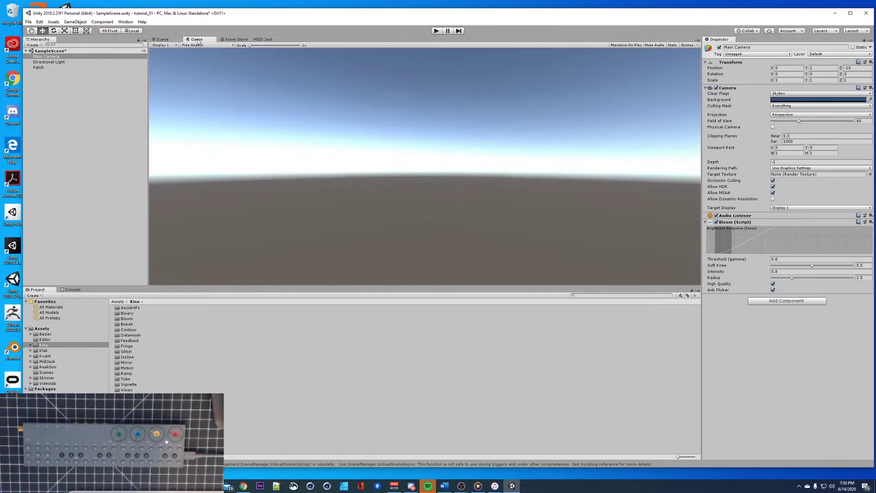
pyautogui.click(162, 40)
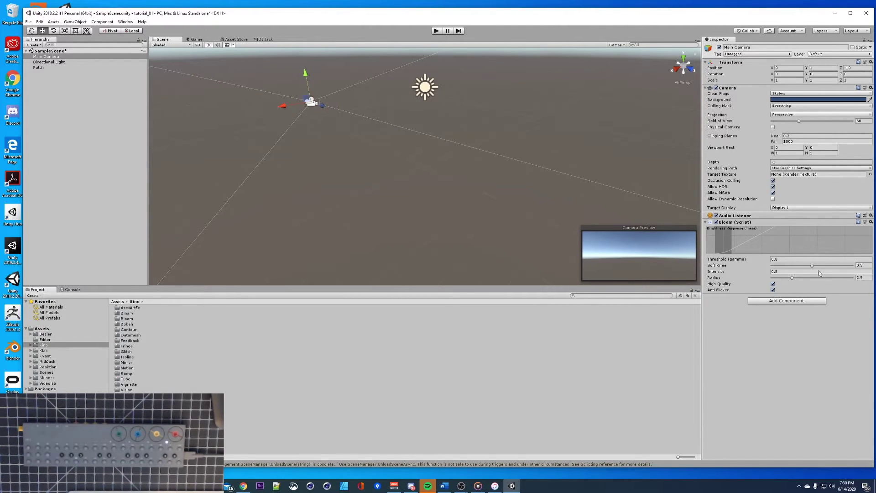
pyautogui.moveTo(811, 265); pyautogui.dragTo(808, 265)
# - Orbit the Scene view around the cube and enter Play mode
pyautogui.click(45, 68)
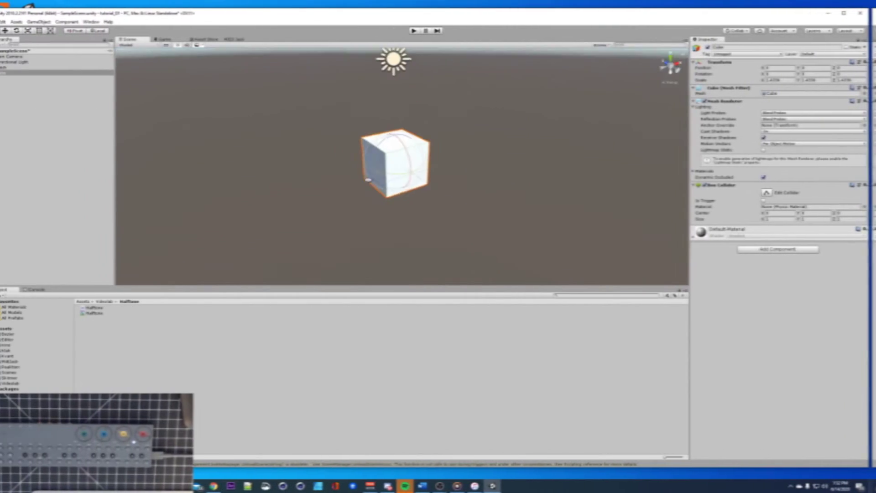
pyautogui.keyDown('alt'); pyautogui.moveTo(299, 147); pyautogui.dragTo(324, 148); pyautogui.keyUp('alt')
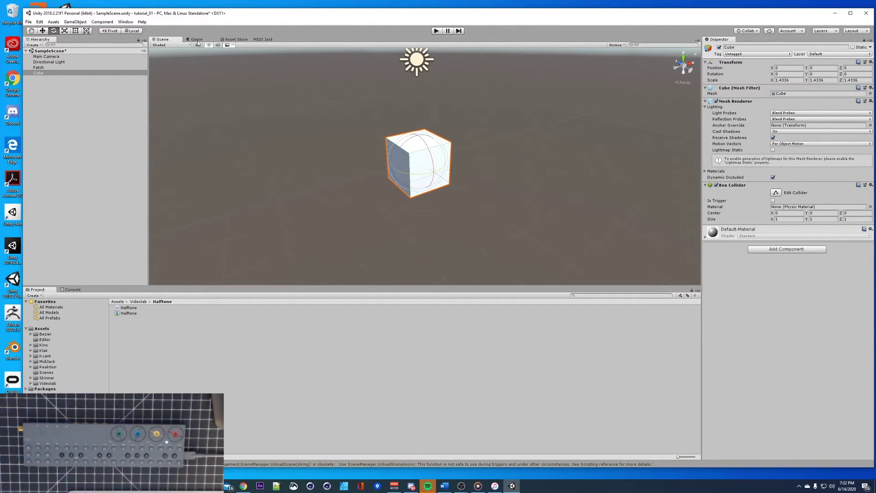
pyautogui.click(436, 30)
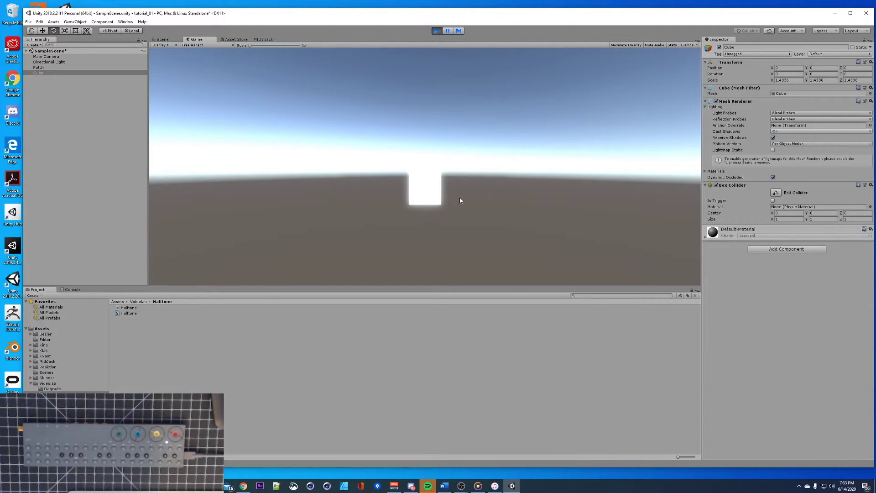
# - Lower the Main Camera's Bloom Soft Knee to about 0.30 live, then exit Play mode
pyautogui.click(48, 56)
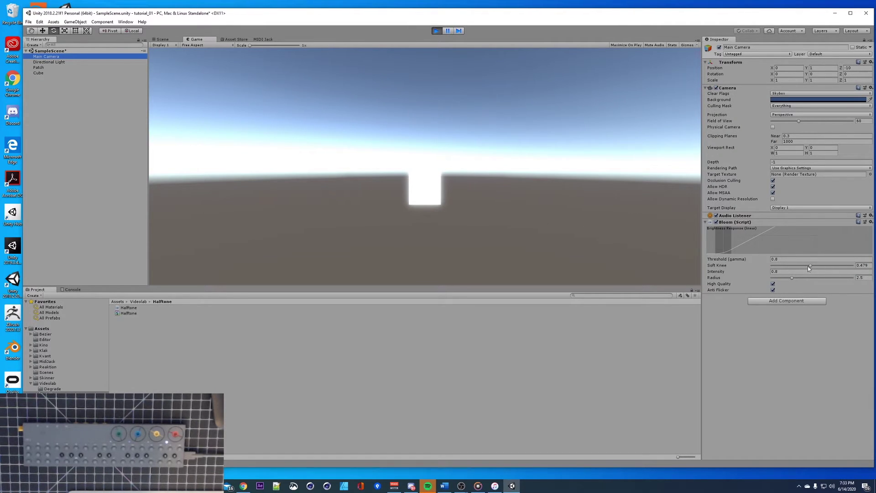
pyautogui.moveTo(810, 266); pyautogui.dragTo(798, 280)
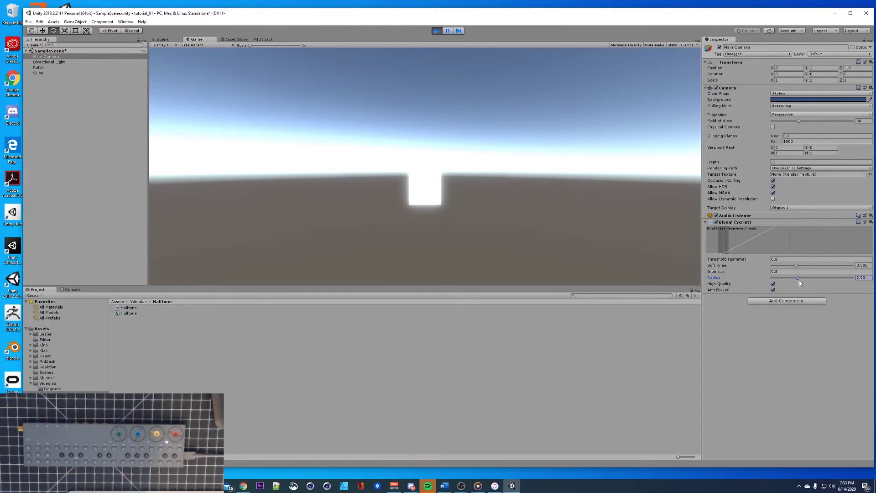
pyautogui.click(436, 31)
pyautogui.scroll(-4, 421, 170)
pyautogui.keyDown('alt'); pyautogui.moveTo(420, 169); pyautogui.dragTo(530, 182); pyautogui.keyUp('alt')
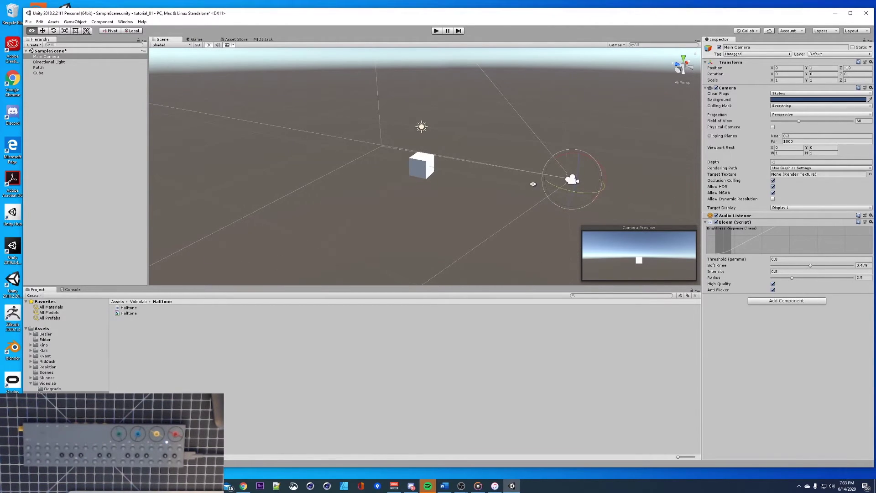
# - Orbit and zoom the Scene view to a new viewpoint on the cube
pyautogui.click(196, 39)
pyautogui.click(165, 40)
pyautogui.keyDown('alt'); pyautogui.moveTo(488, 172); pyautogui.dragTo(448, 142); pyautogui.keyUp('alt')
pyautogui.moveTo(448, 142)
pyautogui.keyDown('alt'); pyautogui.mouseDown(button='right')
pyautogui.moveTo(460, 133)
pyautogui.moveTo(456, 141)
pyautogui.mouseUp(button='right'); pyautogui.keyUp('alt')
pyautogui.keyDown('alt'); pyautogui.moveTo(456, 141); pyautogui.dragTo(462, 172); pyautogui.keyUp('alt')
pyautogui.keyDown('alt'); pyautogui.moveTo(404, 139); pyautogui.dragTo(546, 133, button='right'); pyautogui.keyUp('alt')
pyautogui.moveTo(451, 137)
pyautogui.keyDown('alt'); pyautogui.mouseDown()
pyautogui.moveTo(448, 131)
pyautogui.moveTo(466, 136)
pyautogui.moveTo(453, 129)
pyautogui.moveTo(449, 140)
pyautogui.moveTo(390, 146)
pyautogui.moveTo(406, 147)
pyautogui.moveTo(383, 159)
pyautogui.moveTo(406, 137)
pyautogui.mouseUp(); pyautogui.keyUp('alt')
# - Align the Main Camera with the current Scene view
pyautogui.click(53, 62)
pyautogui.click(50, 57)
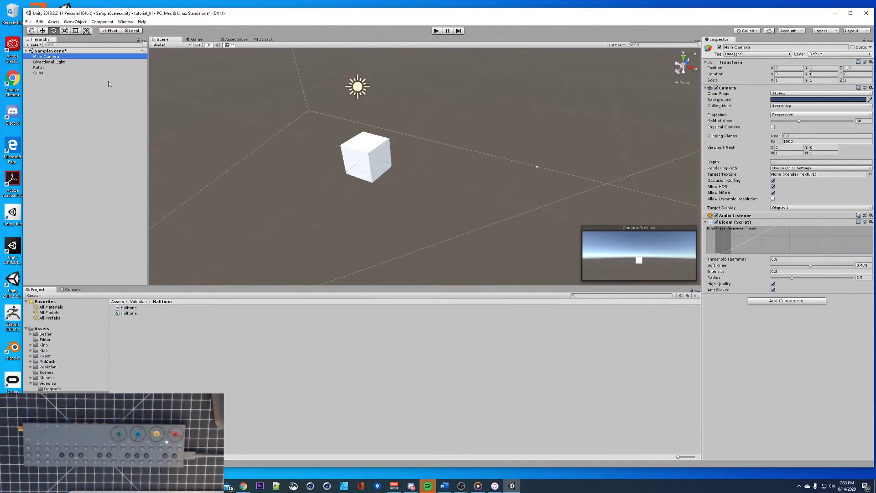
pyautogui.click(53, 22)
pyautogui.moveTo(67, 22)
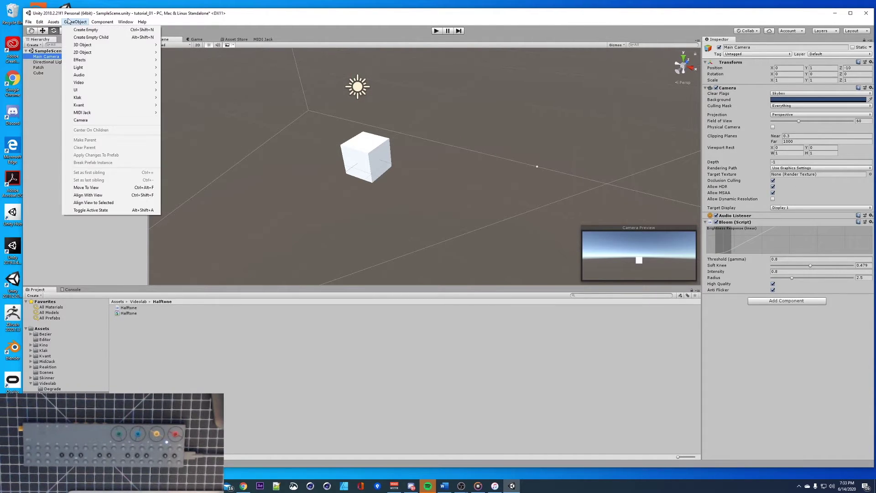
pyautogui.click(113, 196)
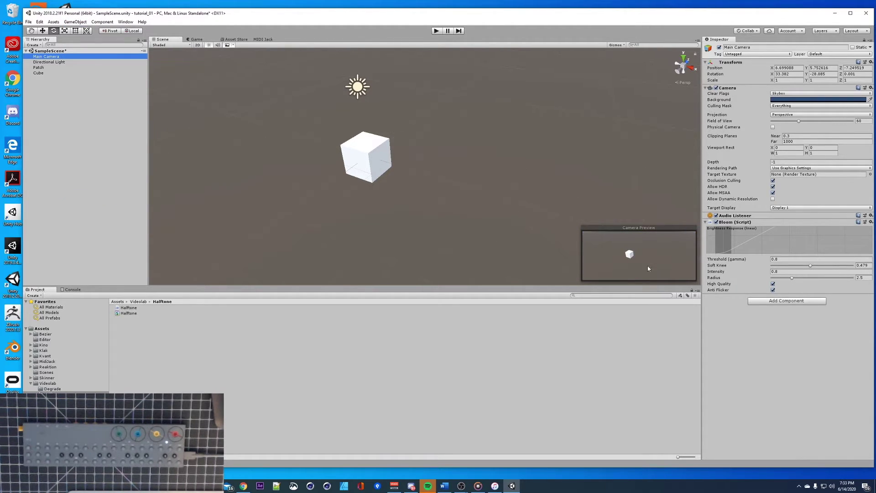
# - Compare the Game and Scene views, then run and stop Play mode
pyautogui.click(195, 39)
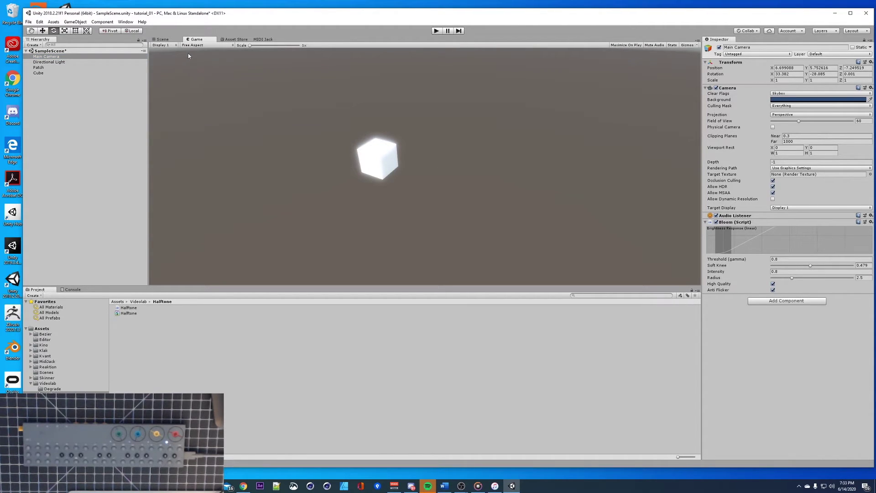
pyautogui.click(165, 40)
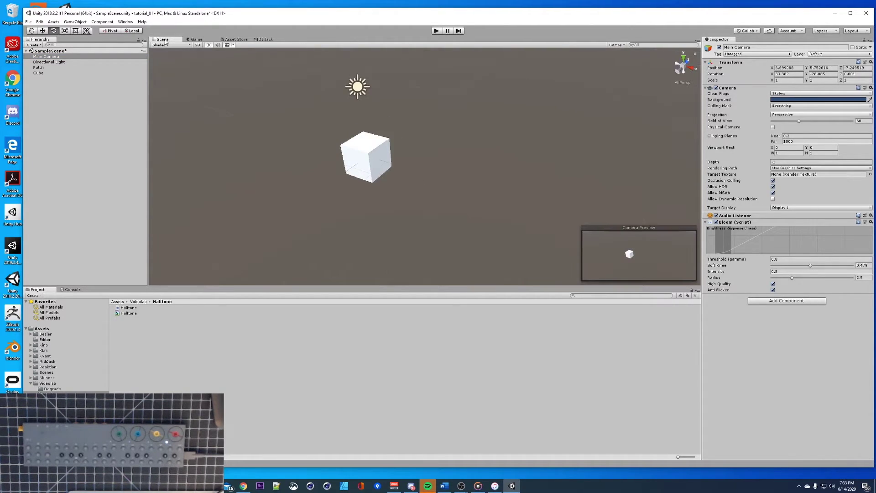
pyautogui.click(195, 41)
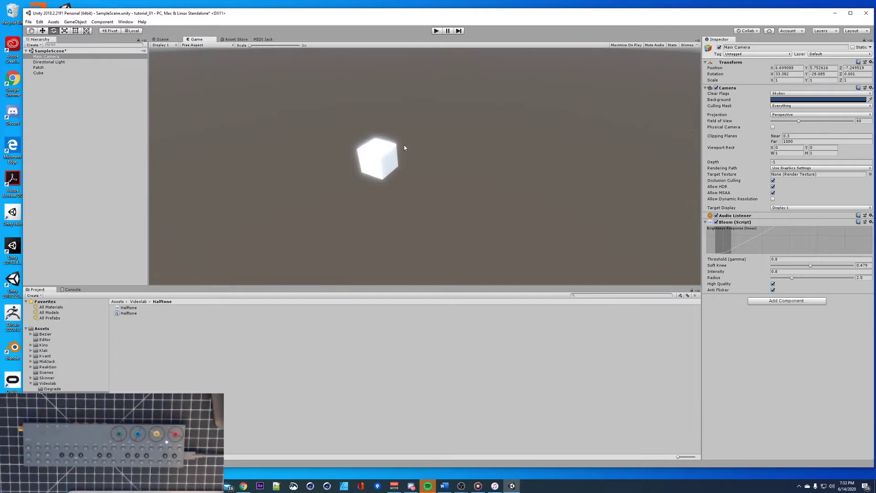
pyautogui.click(165, 40)
pyautogui.click(195, 40)
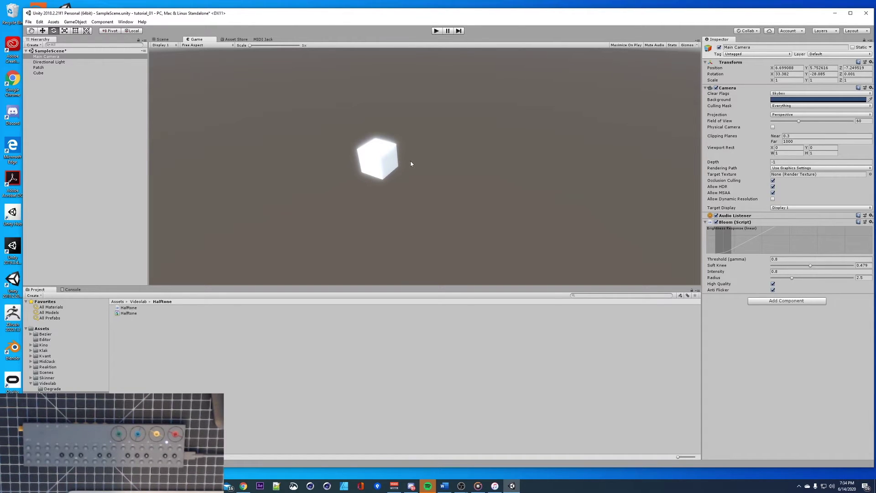
pyautogui.click(435, 31)
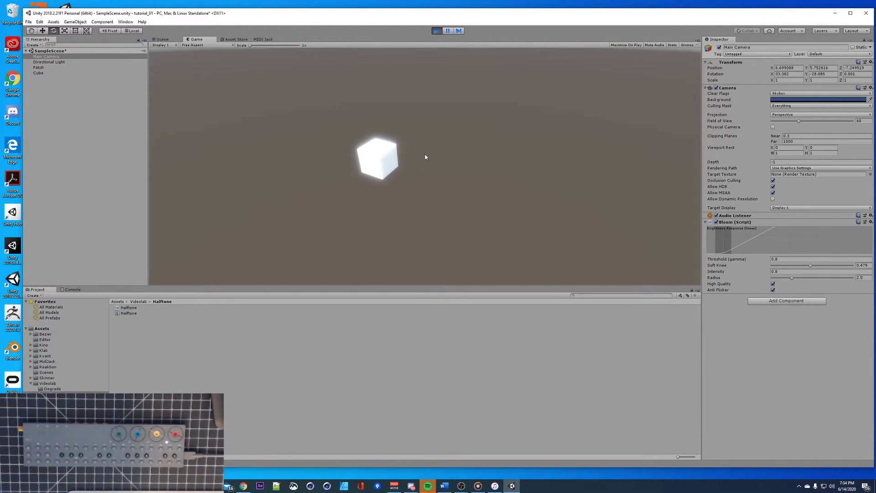
pyautogui.click(437, 31)
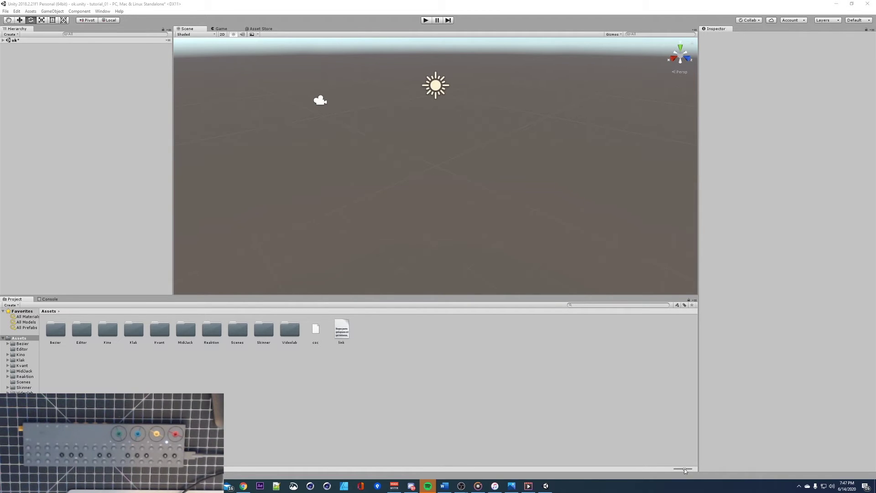
# - Switch the Project panel to list view and create a folder named _scenes in Assets
pyautogui.moveTo(684, 470); pyautogui.dragTo(658, 471)
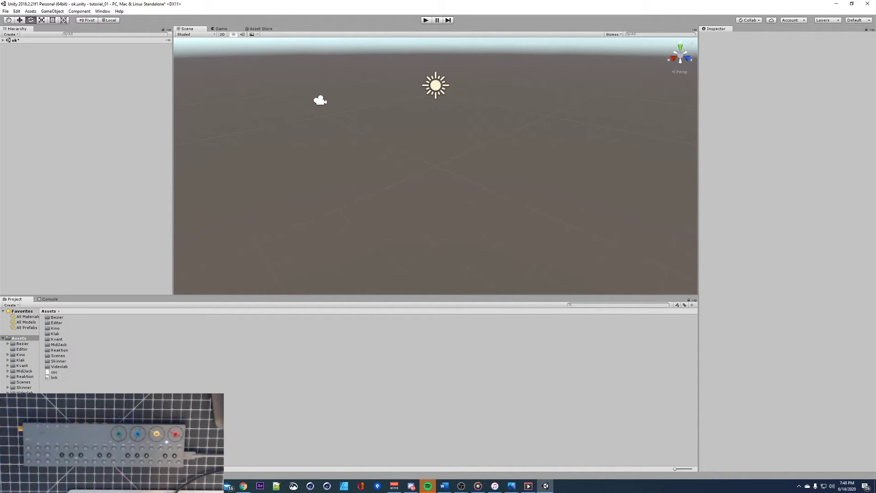
pyautogui.rightClick(56, 396)
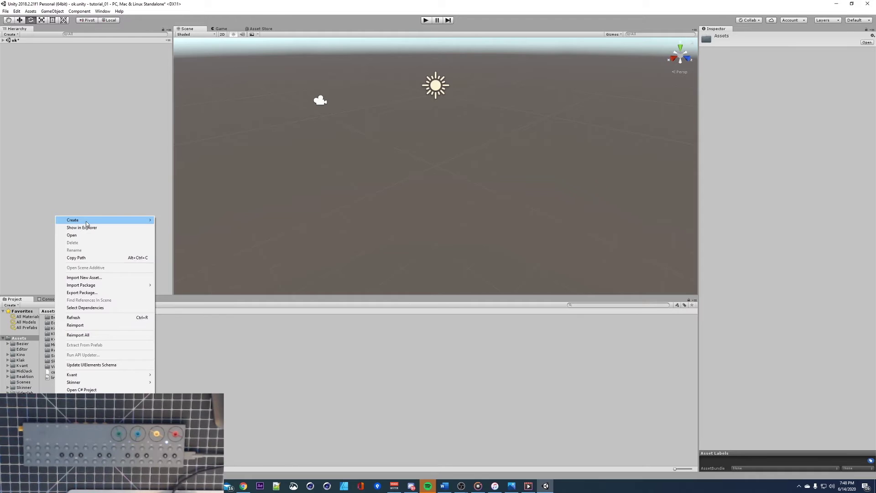
pyautogui.moveTo(137, 220)
pyautogui.click(185, 229)
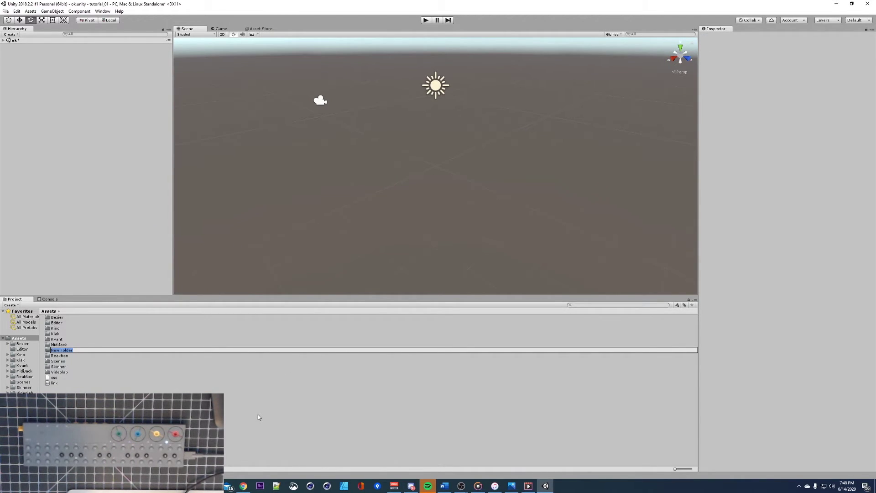
pyautogui.press('BackSpace')
pyautogui.write('_scenes')
pyautogui.press('Return')
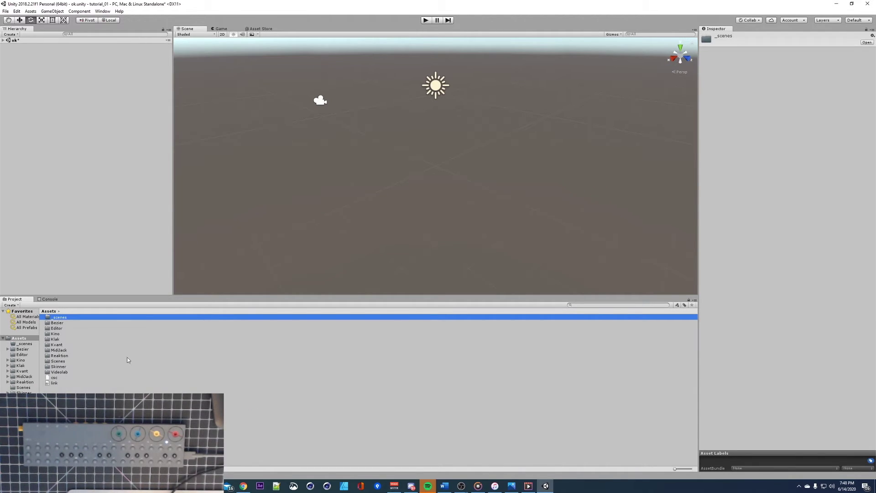
# - Create a scene named tutorial in _scenes and open it, discarding the previous scene's changes
pyautogui.doubleClick(61, 318)
pyautogui.rightClick(68, 336)
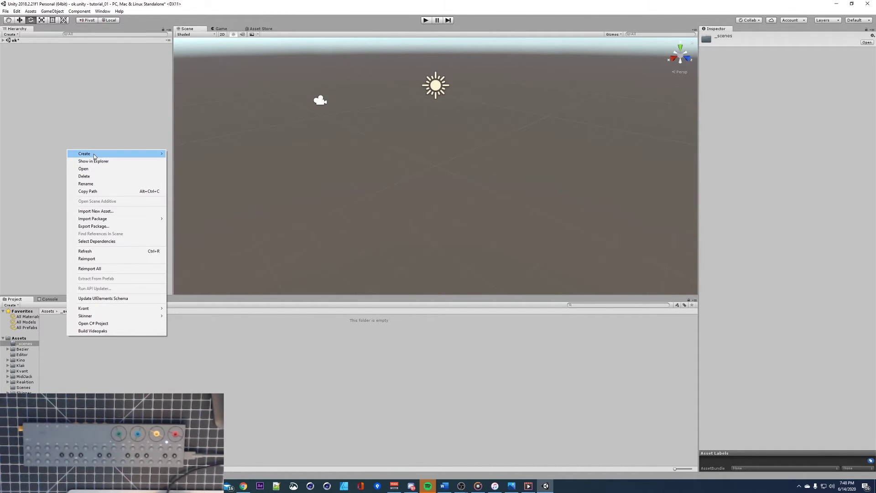
pyautogui.moveTo(94, 156)
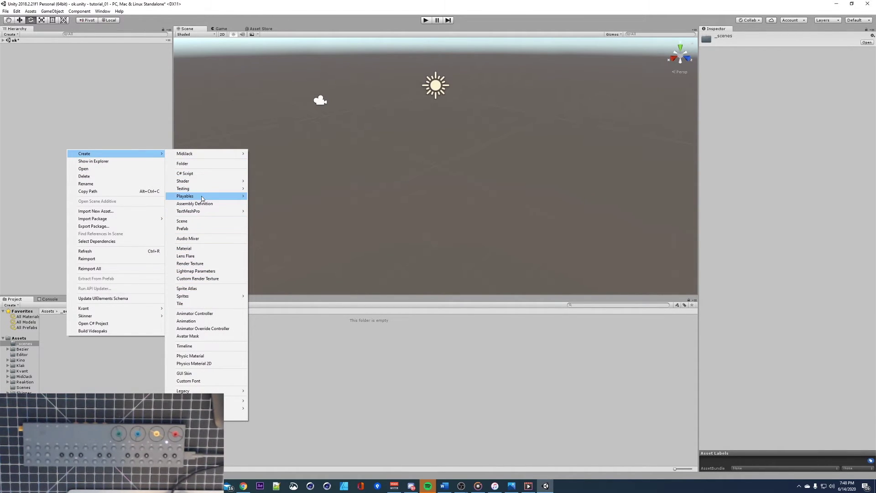
pyautogui.click(191, 221)
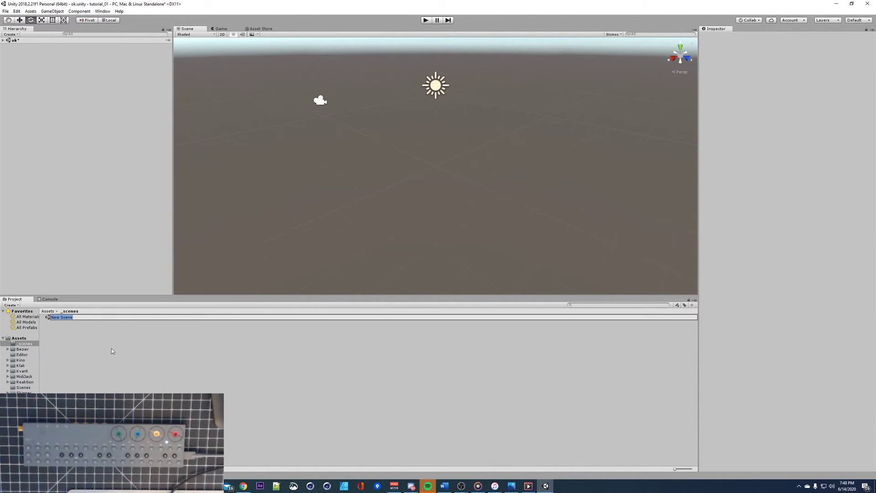
pyautogui.write('tutorial')
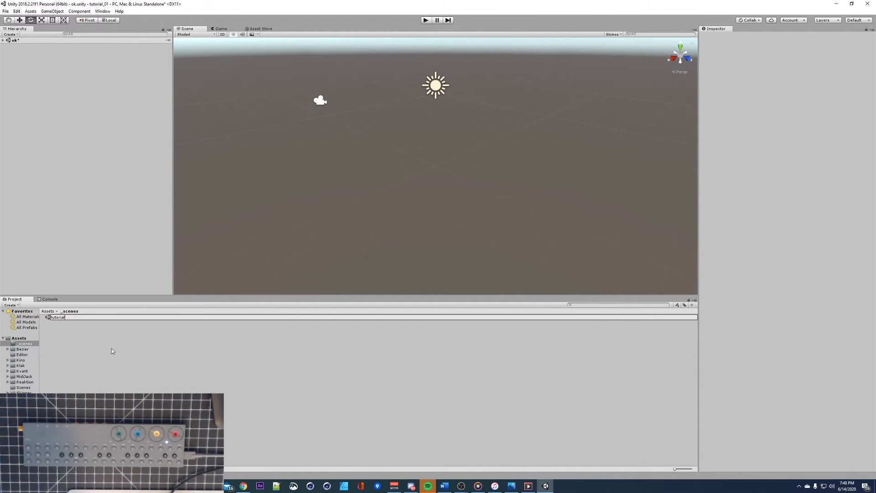
pyautogui.press('Return')
pyautogui.click(62, 322)
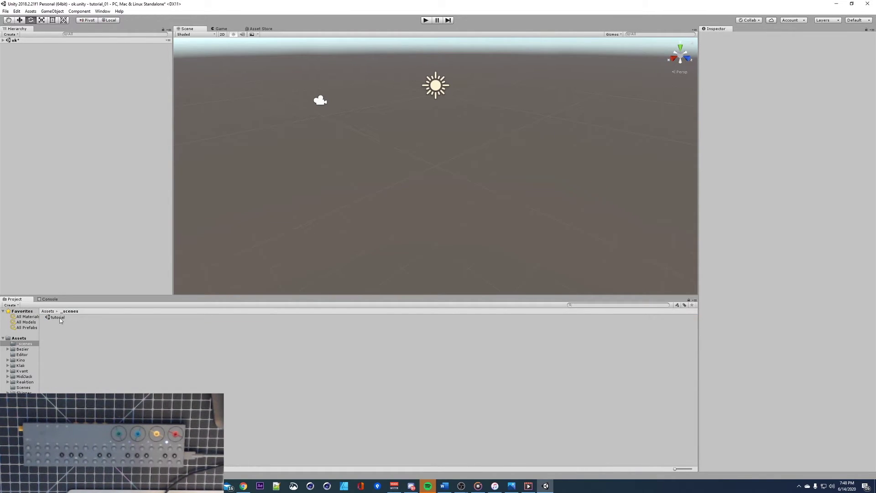
pyautogui.doubleClick(60, 318)
pyautogui.click(459, 258)
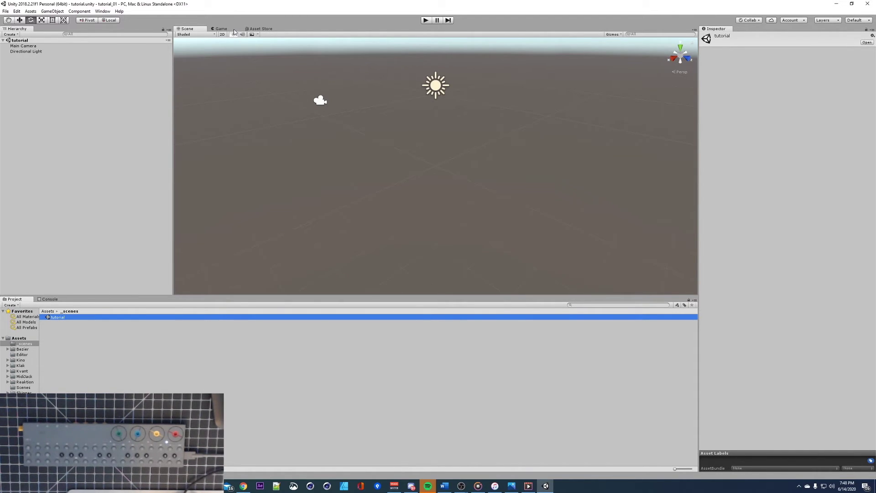
# - Add a 3D Cube to the tutorial scene
pyautogui.click(25, 46)
pyautogui.click(26, 51)
pyautogui.click(25, 46)
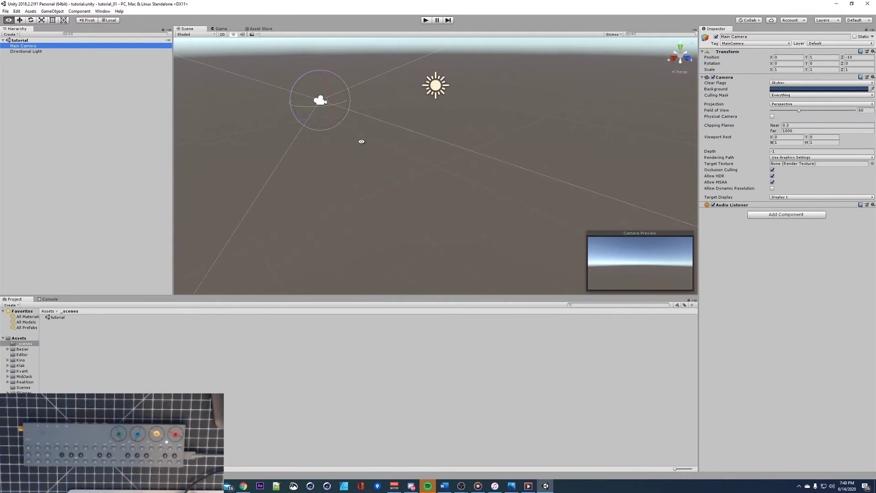
pyautogui.keyDown('alt'); pyautogui.moveTo(354, 138); pyautogui.dragTo(468, 182); pyautogui.keyUp('alt')
pyautogui.rightClick(102, 130)
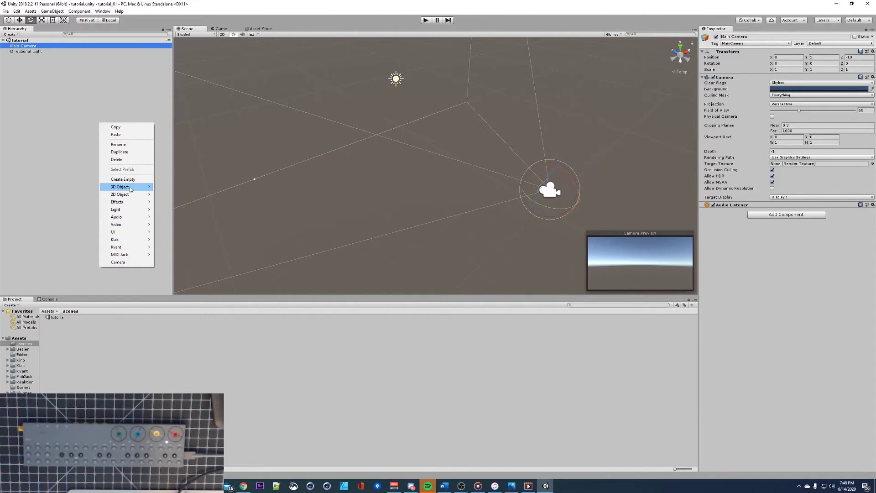
pyautogui.moveTo(131, 189)
pyautogui.click(189, 188)
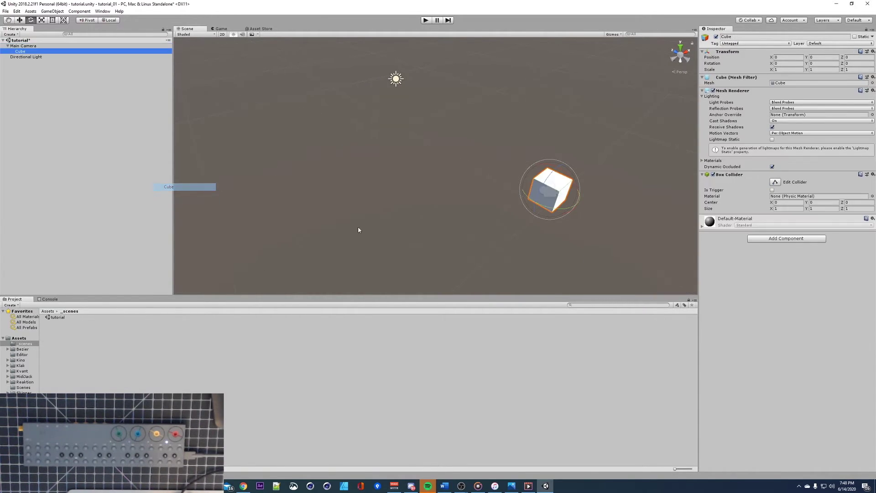
# - Move the Cube out from under Main Camera and set its Position Z to 0
pyautogui.keyDown('alt'); pyautogui.moveTo(414, 192); pyautogui.dragTo(390, 151, button='right'); pyautogui.keyUp('alt')
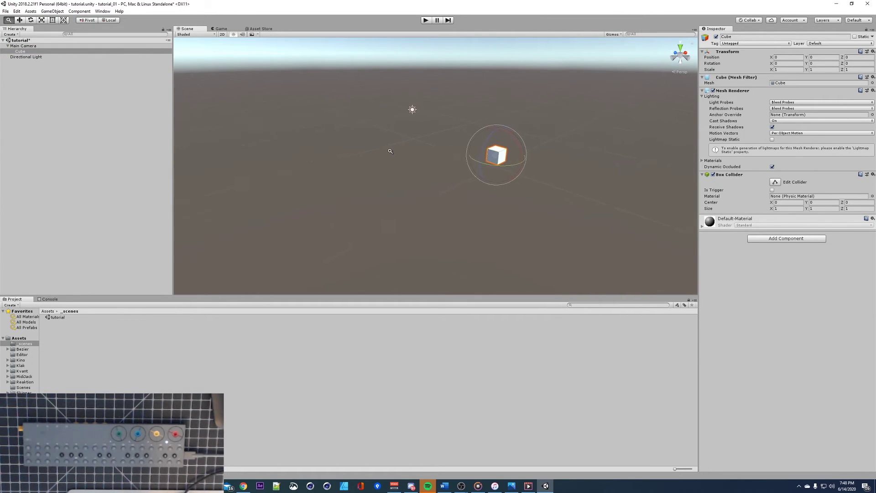
pyautogui.click(104, 86)
pyautogui.moveTo(20, 51); pyautogui.dragTo(16, 117)
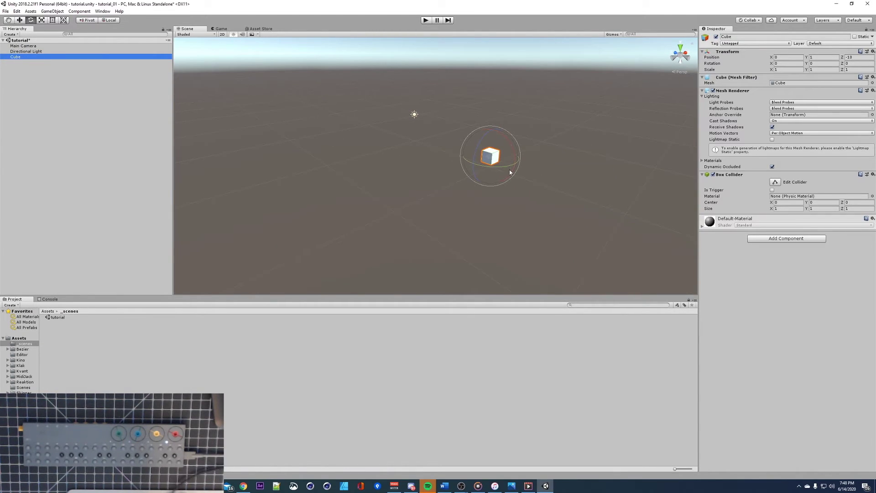
pyautogui.click(855, 58)
pyautogui.write('0')
pyautogui.press('Return')
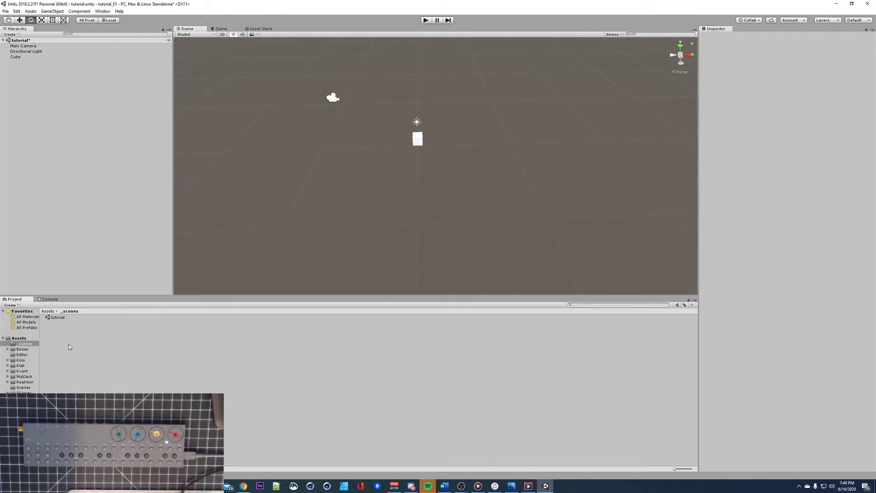
# - Create a new material named pbr in the _scenes folder
pyautogui.rightClick(69, 345)
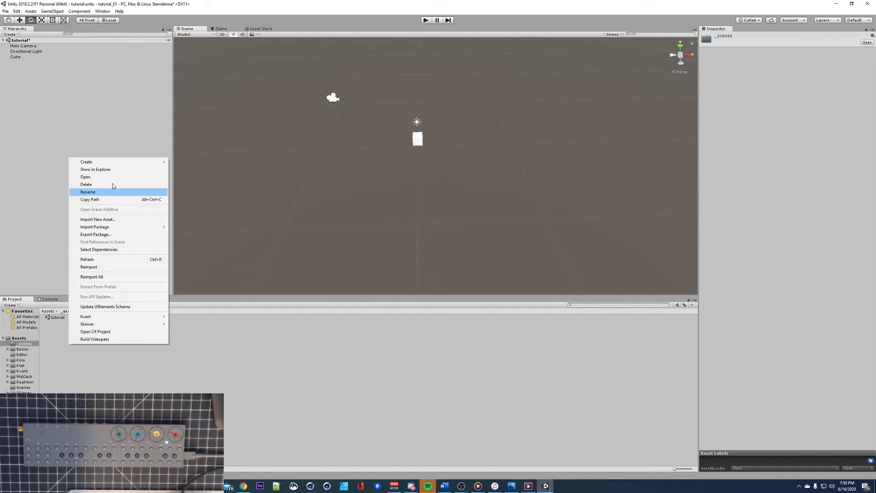
pyautogui.moveTo(98, 163)
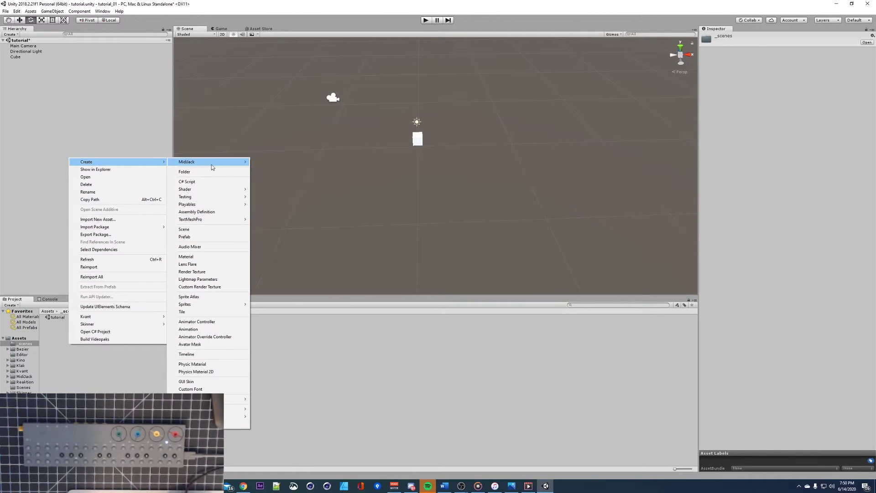
pyautogui.click(212, 260)
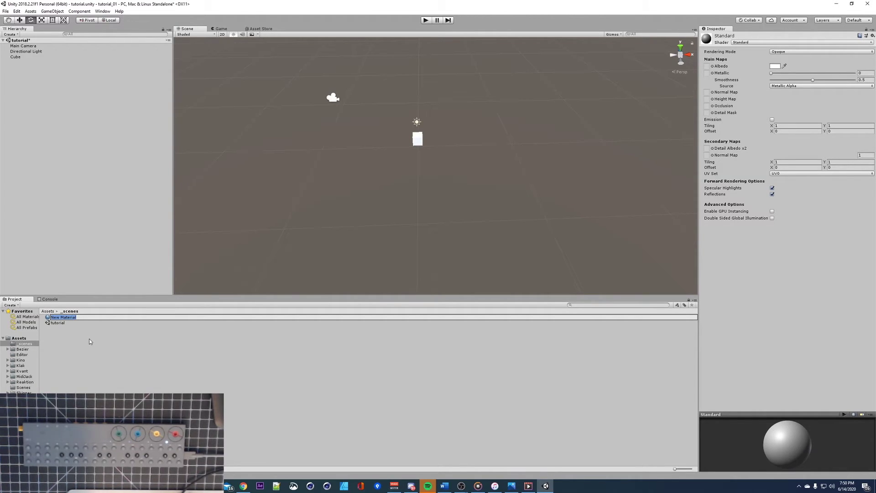
pyautogui.write('pbr')
pyautogui.press('Return')
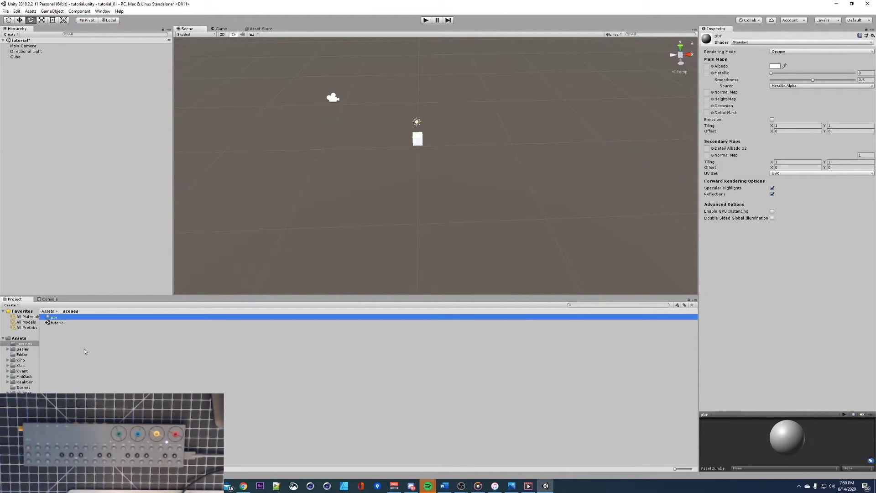
# - Create a second material named unlit, then select pbr to inspect it
pyautogui.rightClick(85, 352)
pyautogui.moveTo(98, 164)
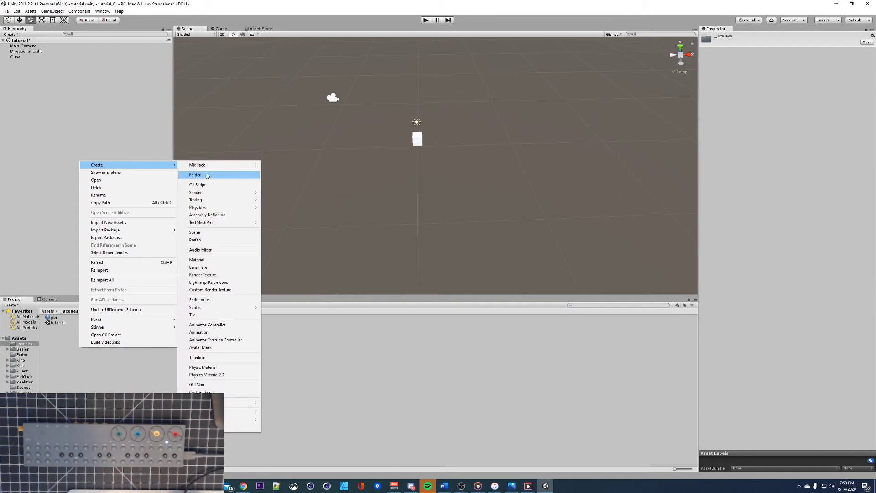
pyautogui.click(197, 259)
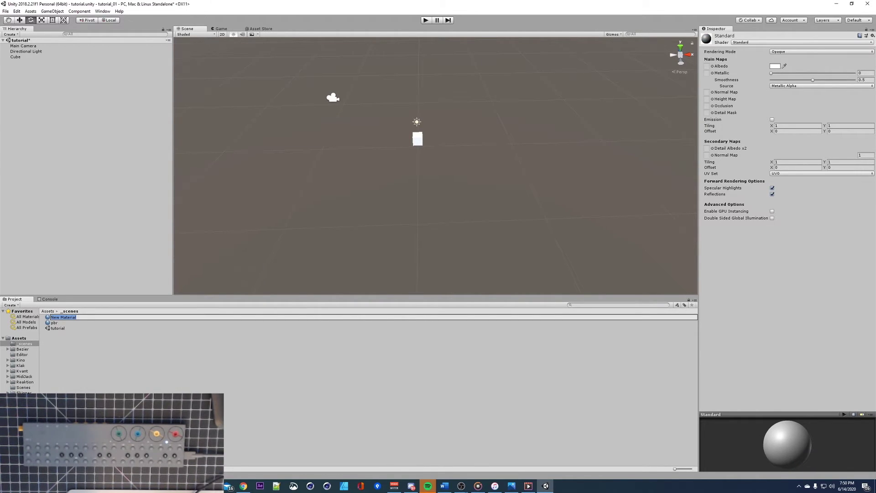
pyautogui.write('unlit')
pyautogui.press('Return')
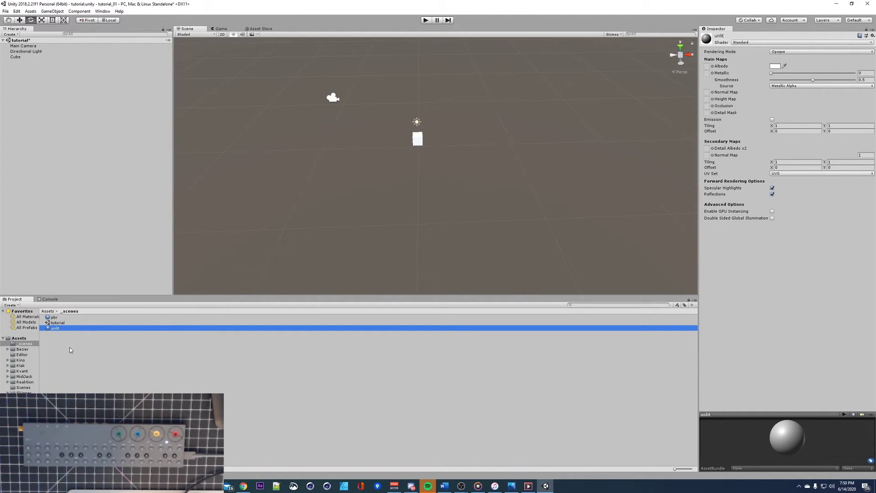
pyautogui.click(64, 318)
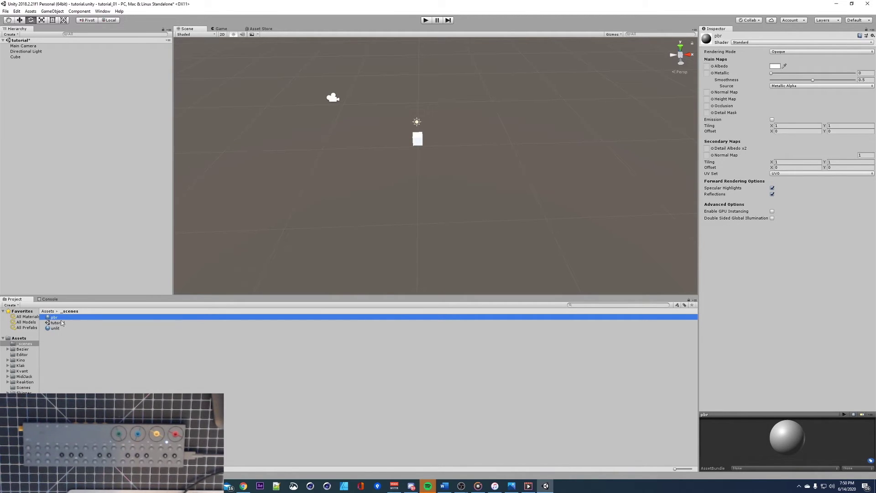
# - Switch the unlit material's shader to Unlit/Color
pyautogui.click(58, 329)
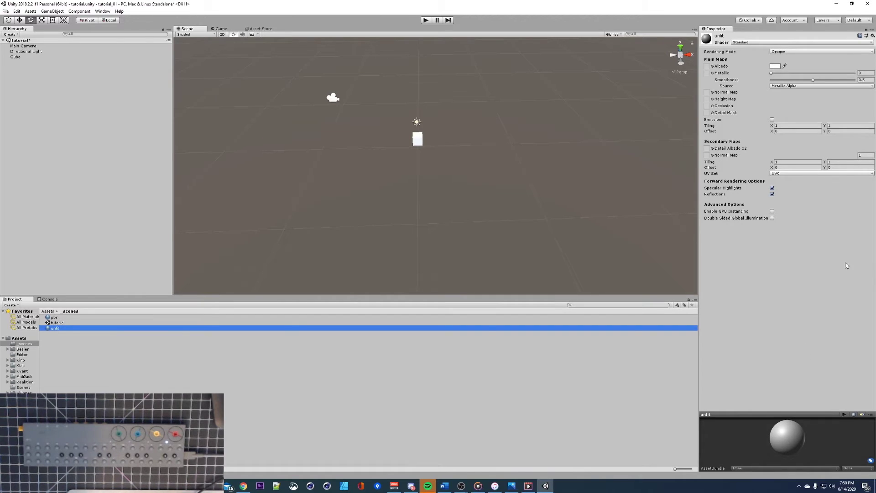
pyautogui.click(742, 42)
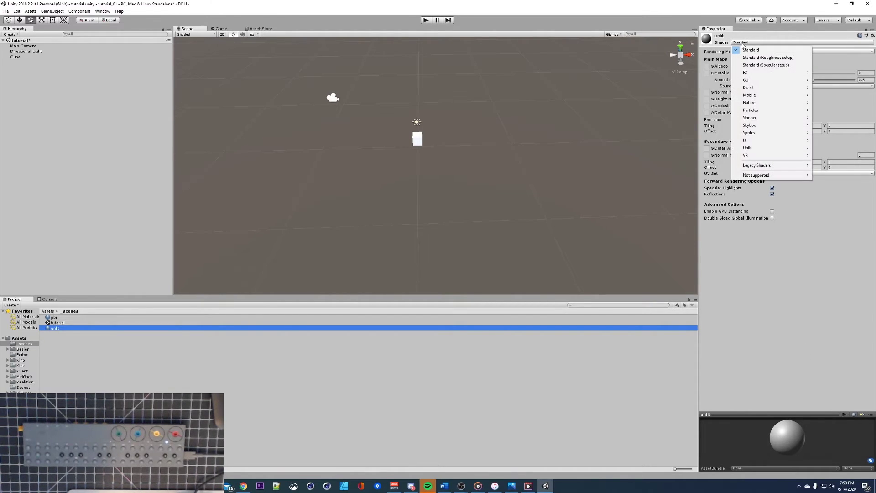
pyautogui.moveTo(758, 149)
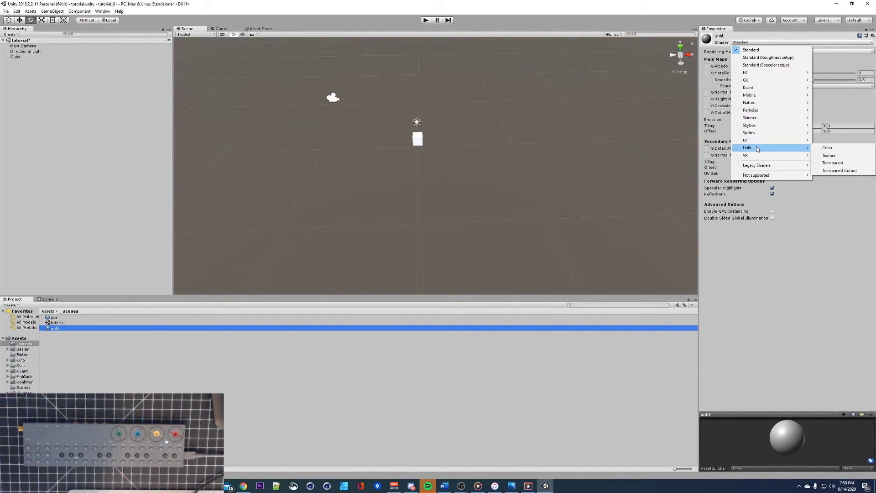
pyautogui.click(838, 149)
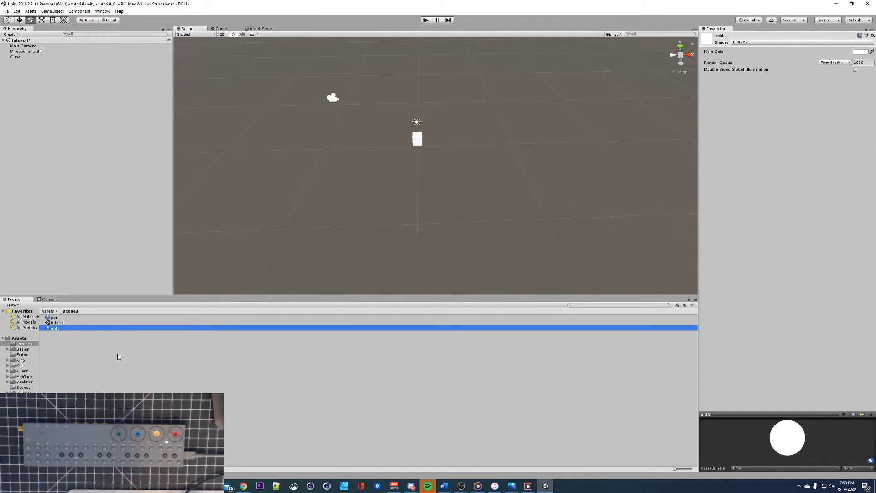
# - Drag the unlit material onto the Cube in the Hierarchy
pyautogui.click(59, 329)
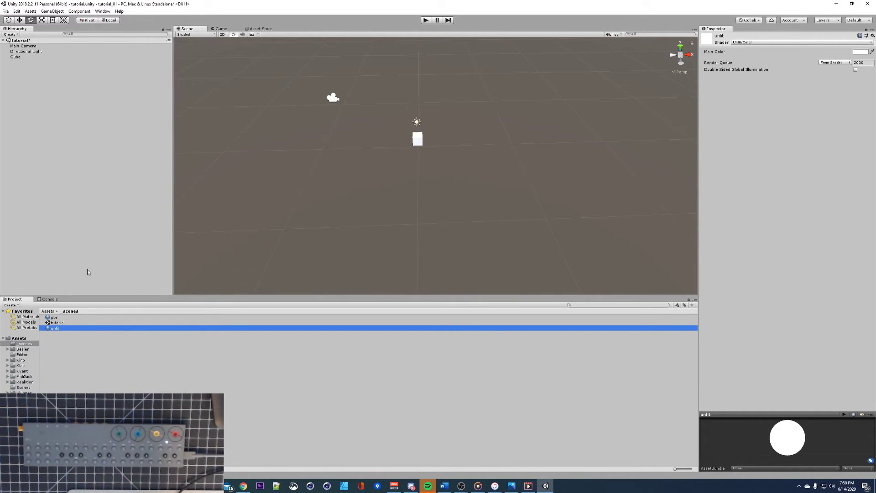
pyautogui.moveTo(54, 329); pyautogui.dragTo(33, 57)
pyautogui.press('alt')
pyautogui.keyDown('alt'); pyautogui.moveTo(428, 146); pyautogui.dragTo(356, 120); pyautogui.keyUp('alt')
# - Set the Cube's unlit Main Color to red (B34141)
pyautogui.click(25, 57)
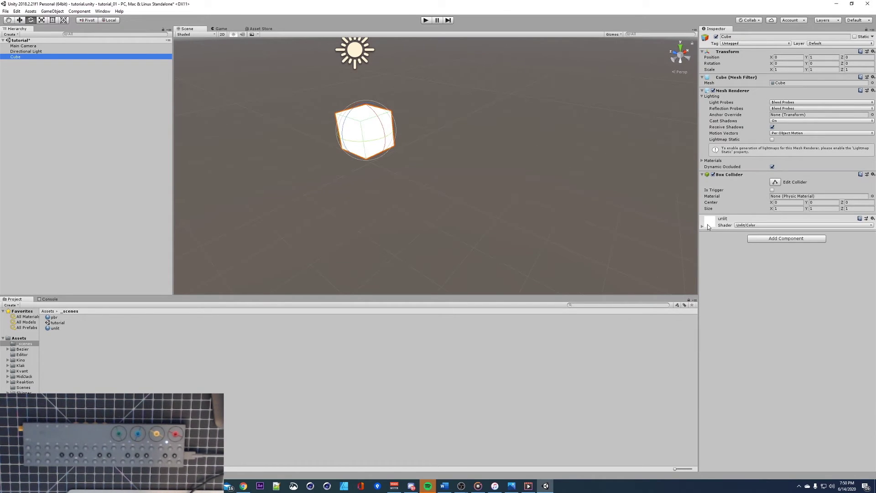
pyautogui.click(701, 226)
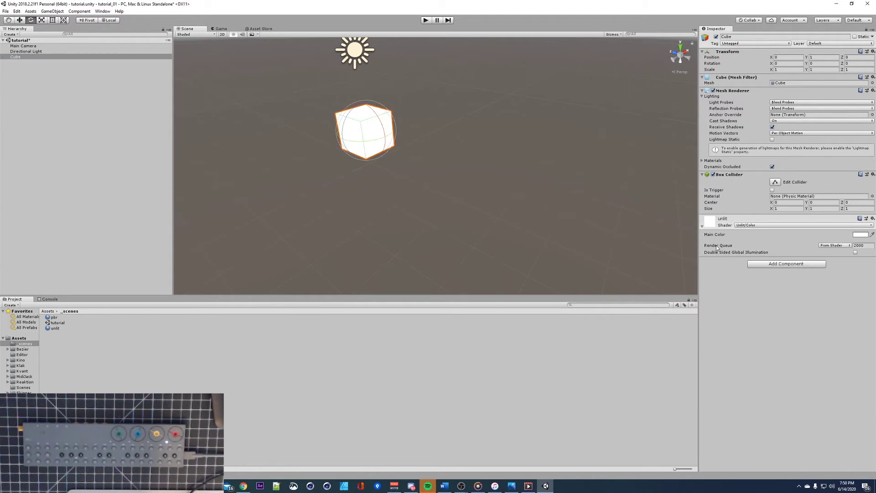
pyautogui.click(859, 234)
pyautogui.click(60, 86)
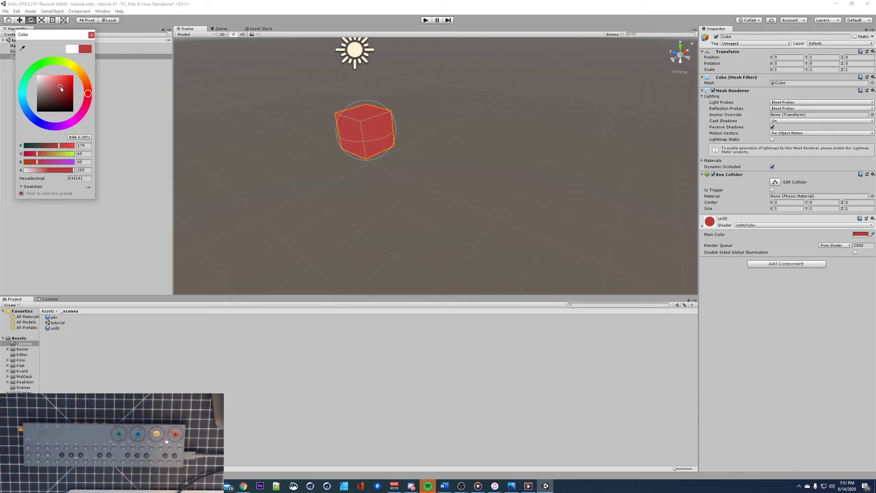
pyautogui.click(163, 89)
pyautogui.keyDown('alt'); pyautogui.moveTo(283, 150); pyautogui.dragTo(319, 158); pyautogui.keyUp('alt')
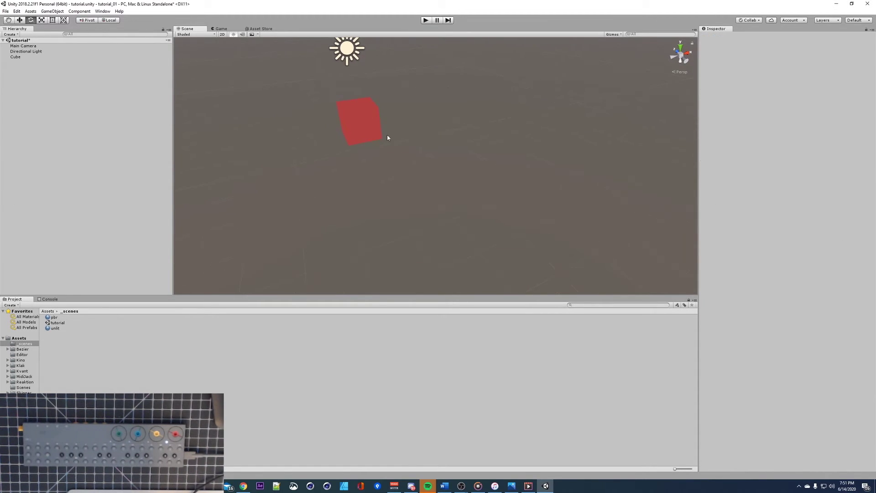
pyautogui.keyDown('alt'); pyautogui.moveTo(385, 134); pyautogui.dragTo(411, 125); pyautogui.keyUp('alt')
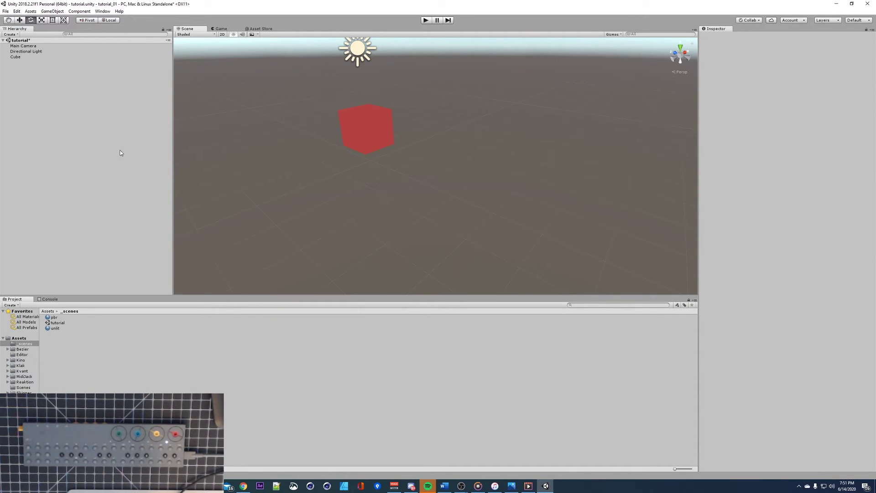
# - Save the current scene via File > Save Scene, cancelling the Save Scene As dialog
pyautogui.click(6, 12)
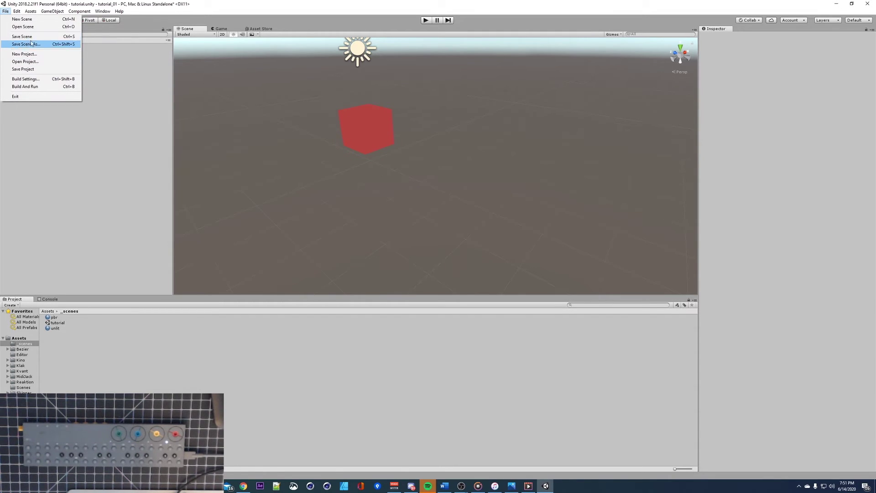
pyautogui.click(33, 36)
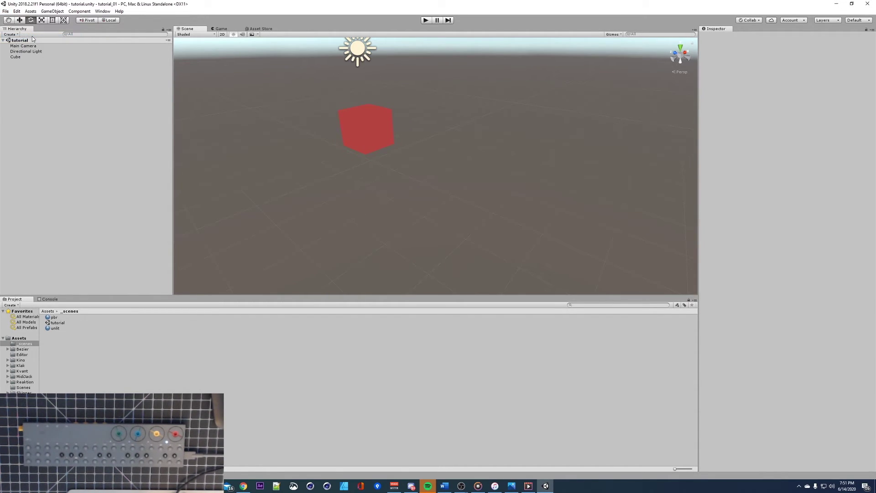
pyautogui.click(6, 12)
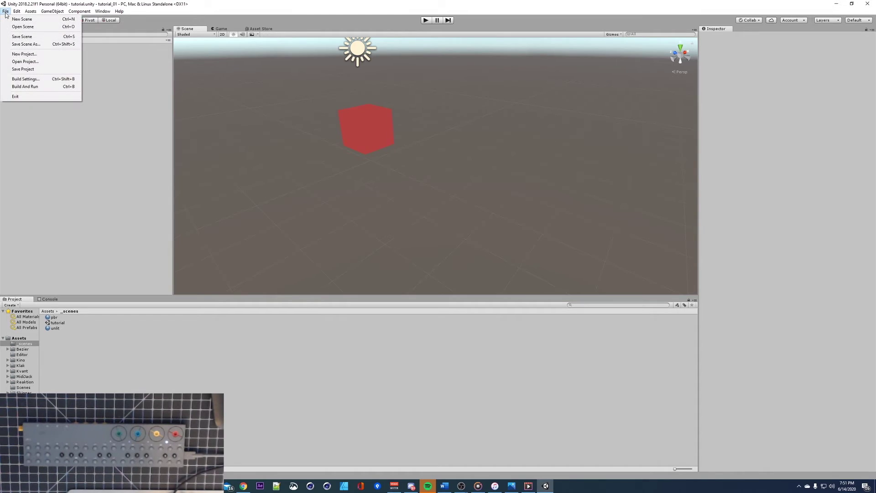
pyautogui.click(31, 45)
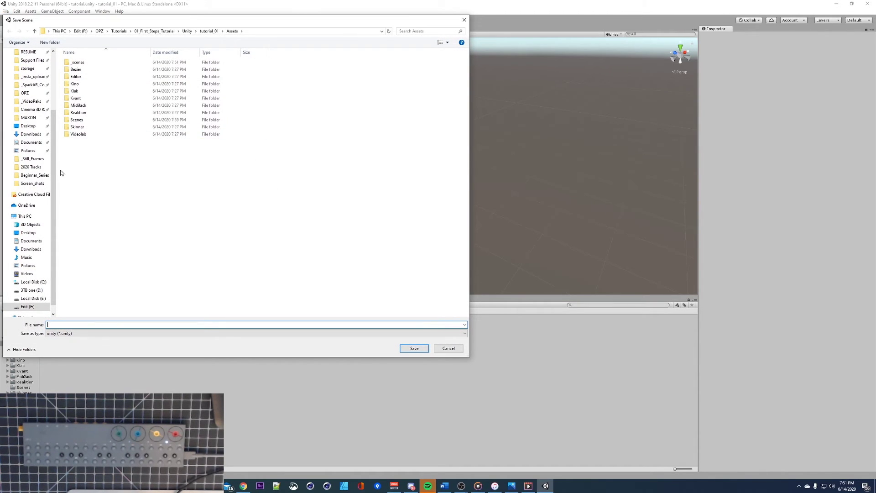
pyautogui.scroll(5, 53, 164)
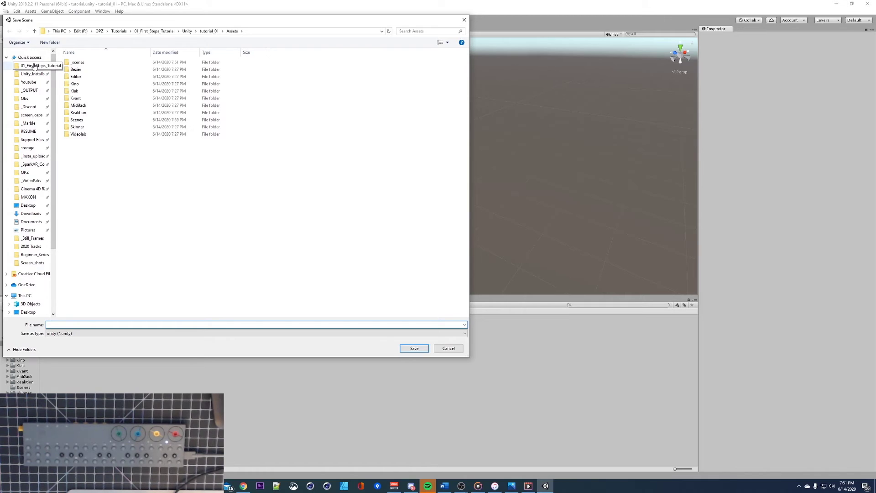
pyautogui.click(464, 20)
# - Save the whole project with File > Save Project and select the tutorial scene asset
pyautogui.click(5, 11)
pyautogui.click(31, 70)
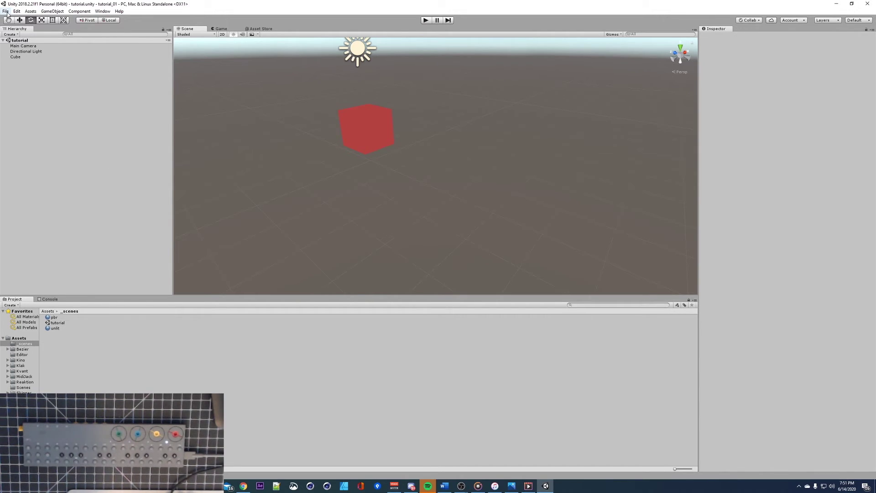
pyautogui.click(5, 12)
pyautogui.click(14, 35)
pyautogui.click(6, 11)
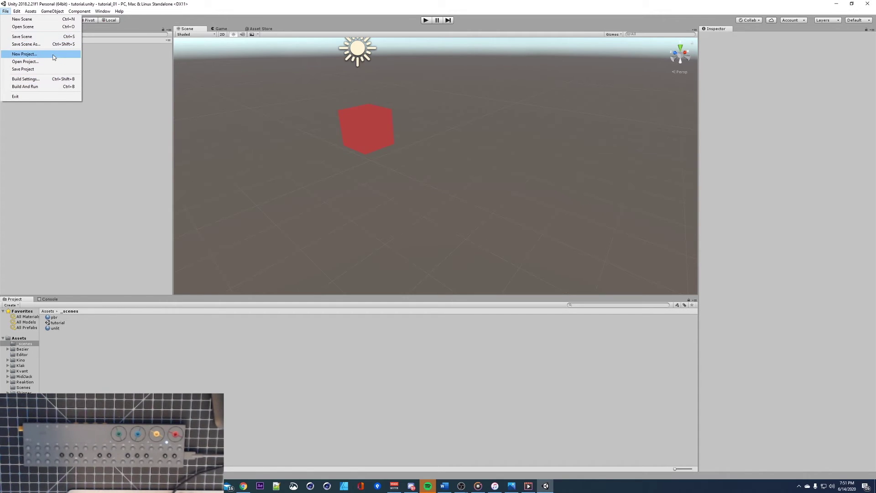
pyautogui.click(61, 324)
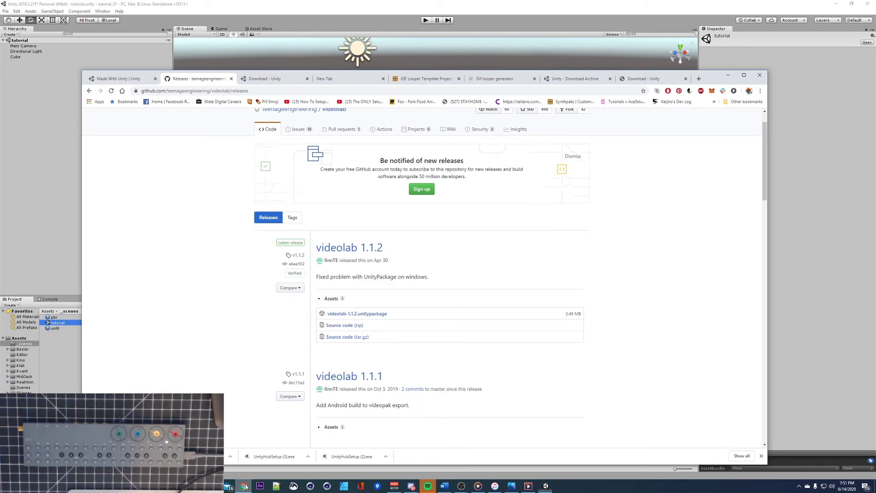
# - Scroll through the GIF Looper Template Project instructions in Chrome, then go to the Gif looper generator tab
pyautogui.click(277, 79)
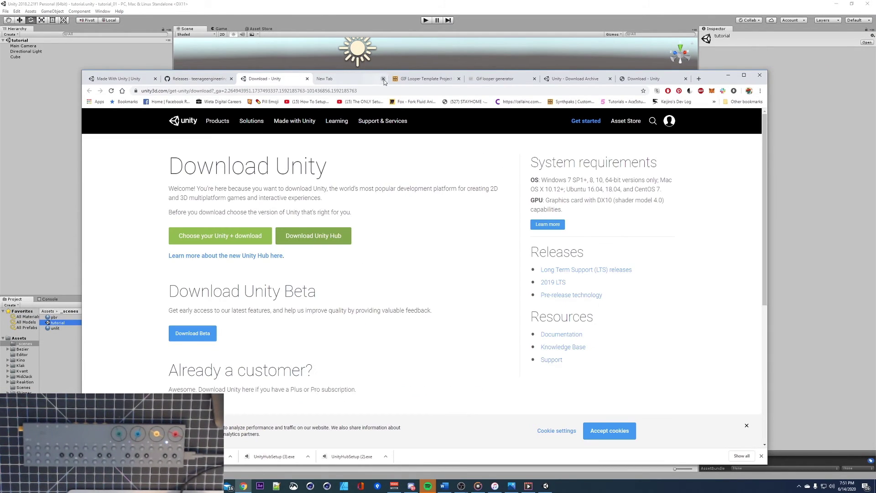
pyautogui.click(344, 77)
pyautogui.click(409, 80)
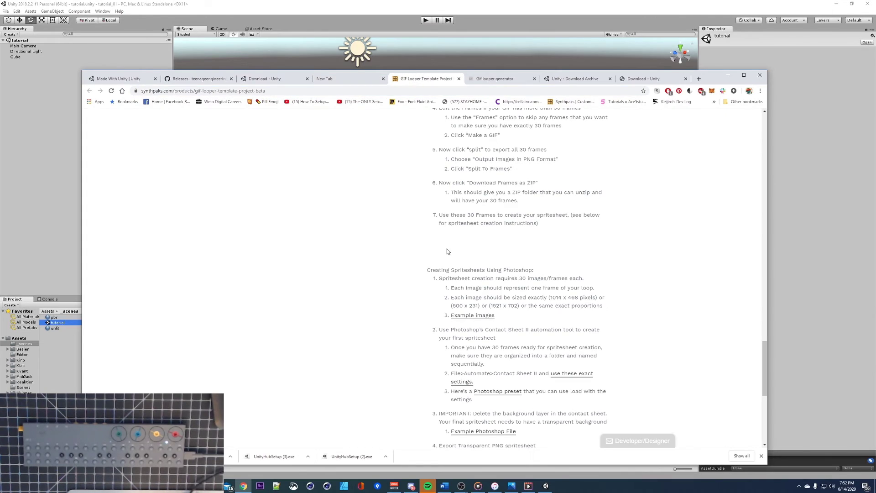
pyautogui.scroll(15, 495, 277)
pyautogui.scroll(12, 495, 278)
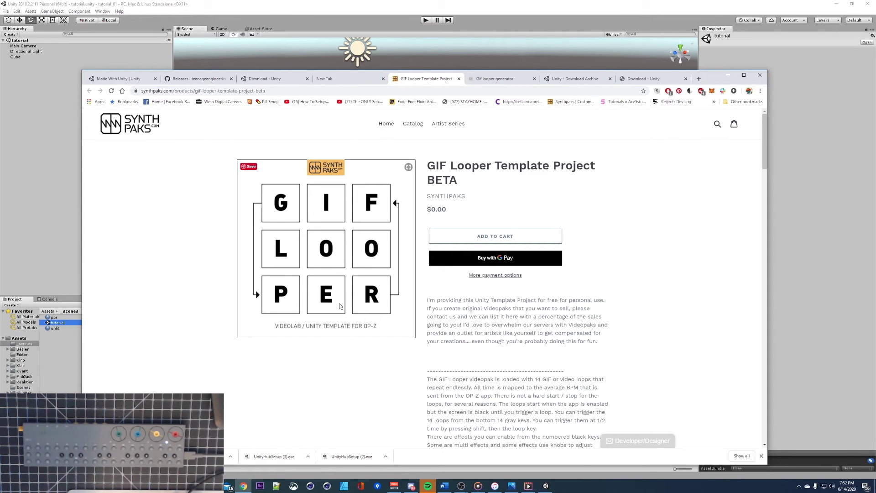
pyautogui.scroll(-10, 339, 305)
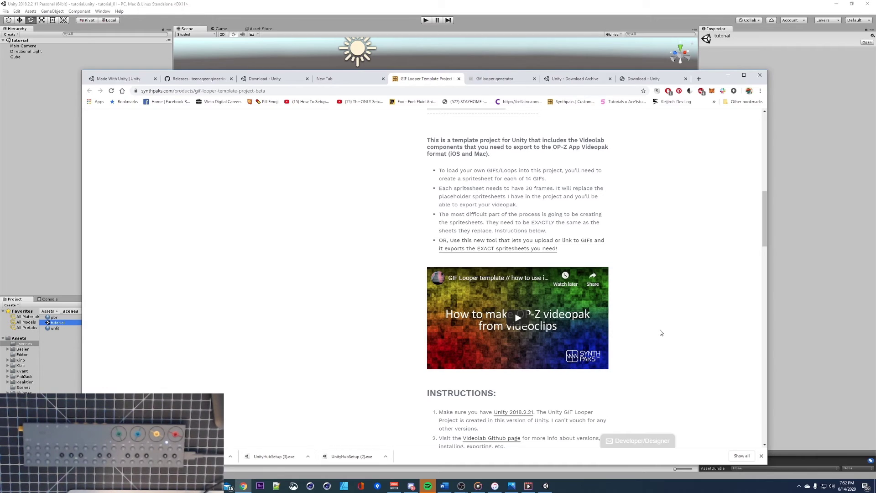
pyautogui.scroll(-2, 601, 385)
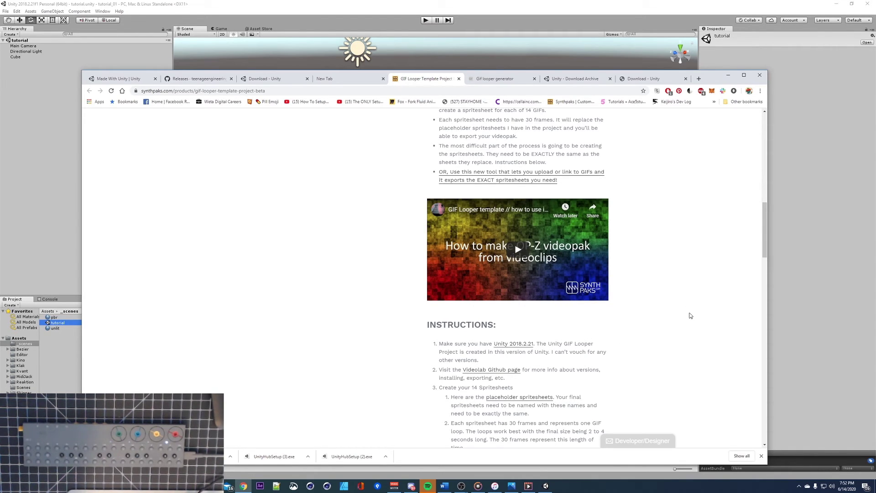
pyautogui.click(494, 80)
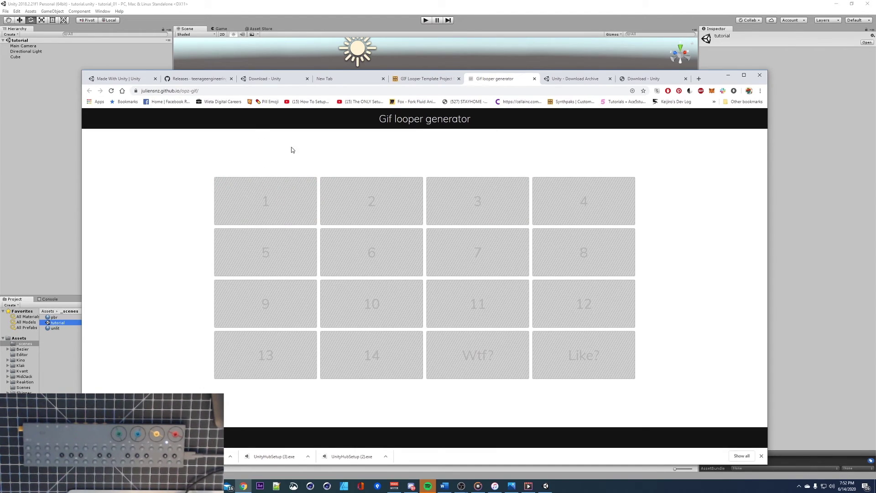
# - Fill slot 1 with the Homer-in-the-bushes GIF from a Giphy search
pyautogui.click(260, 201)
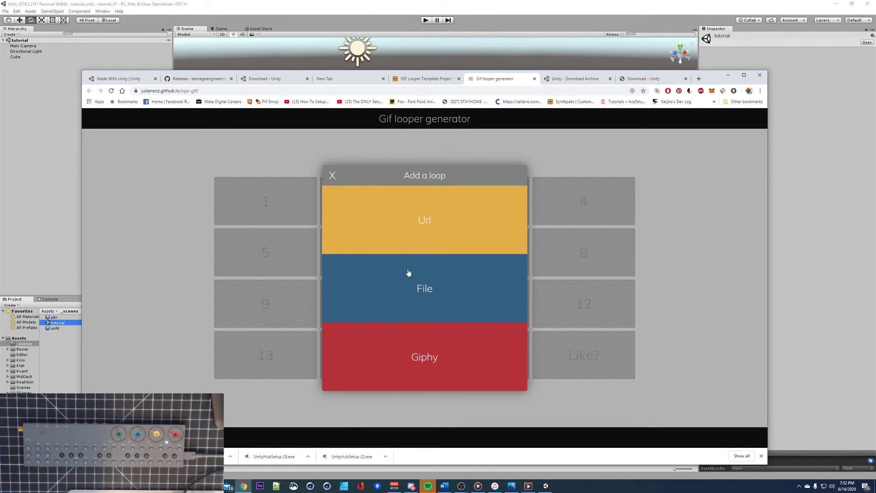
pyautogui.click(421, 356)
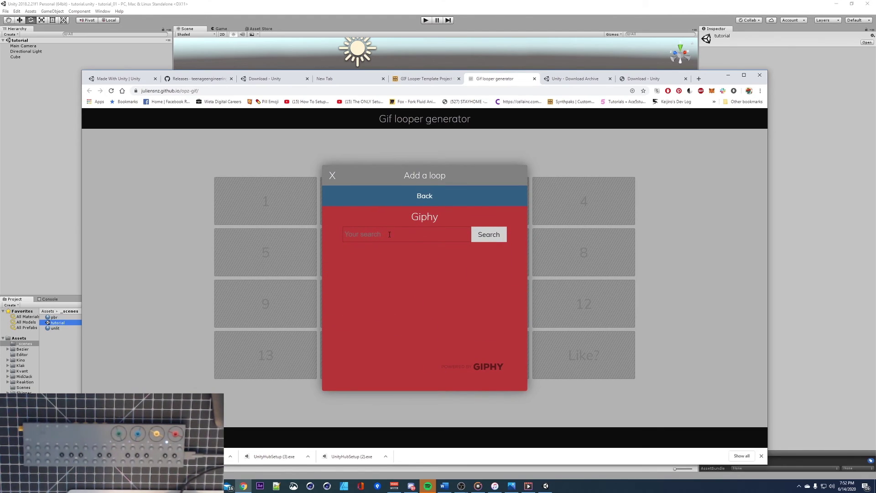
pyautogui.write('simpsons')
pyautogui.press('Return')
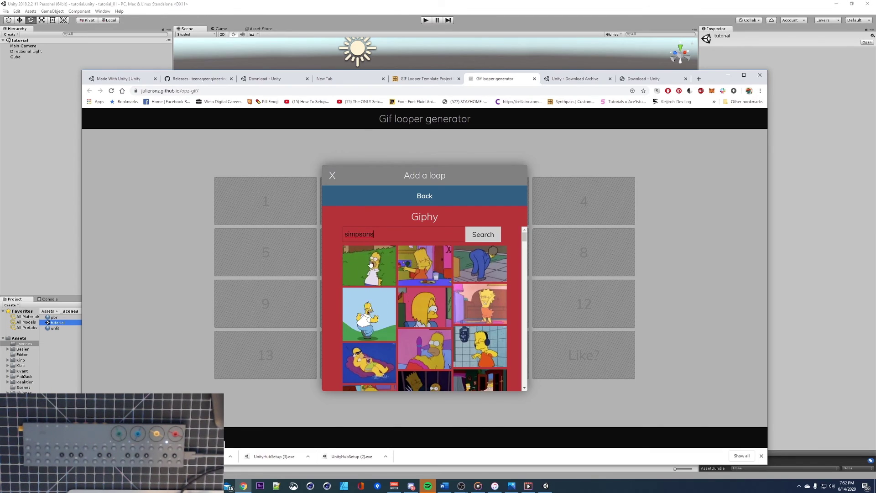
pyautogui.click(370, 262)
pyautogui.moveTo(434, 355); pyautogui.dragTo(494, 304)
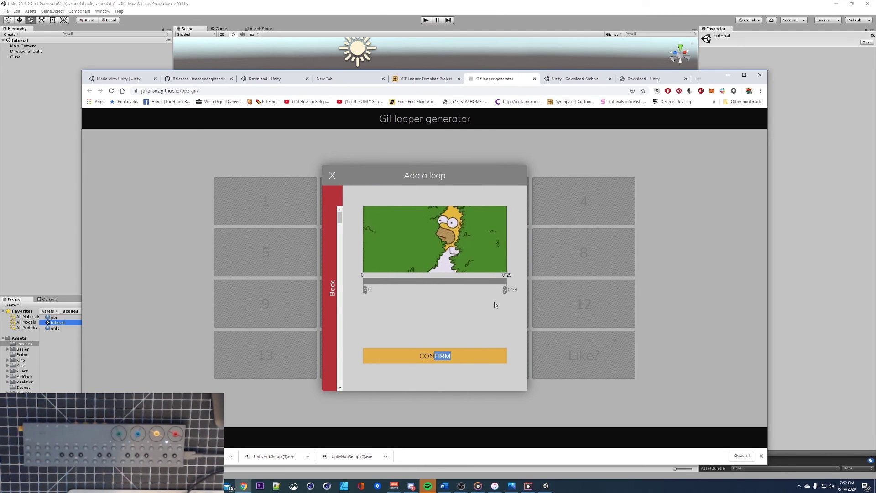
pyautogui.click(428, 356)
pyautogui.click(428, 356)
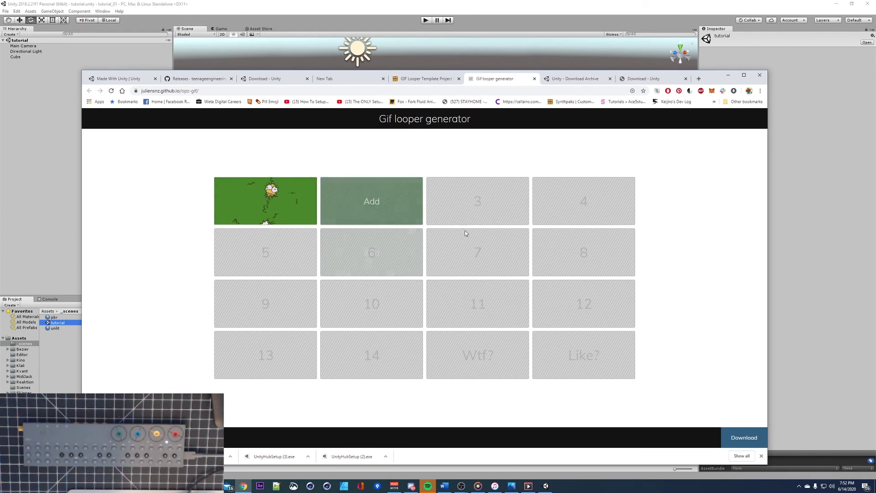
# - Fill slot 2 with a Bart GIF from a Giphy search for 'simpsons'
pyautogui.click(385, 201)
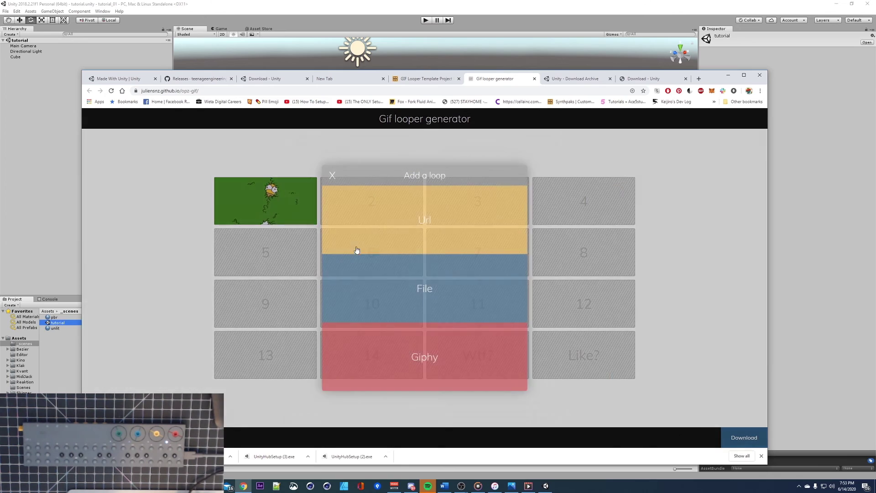
pyautogui.click(408, 369)
pyautogui.click(393, 236)
pyautogui.write('simpson')
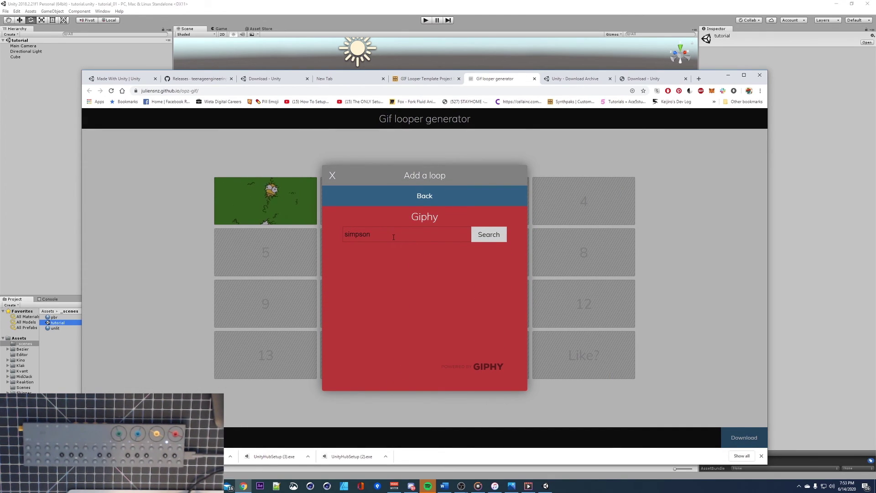
pyautogui.write('s')
pyautogui.click(484, 237)
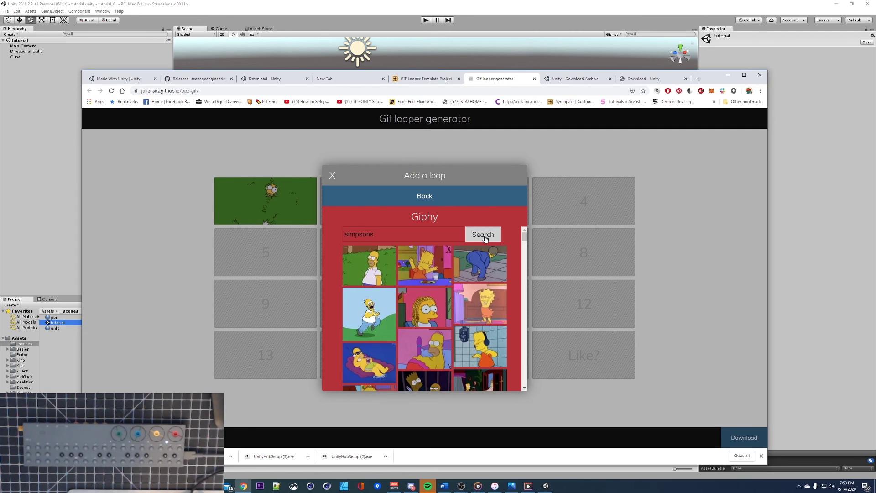
pyautogui.click(480, 250)
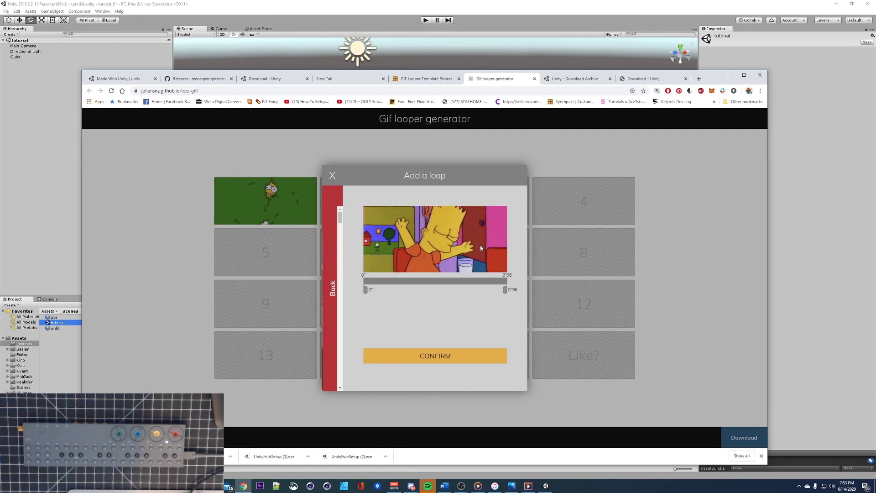
pyautogui.click(442, 357)
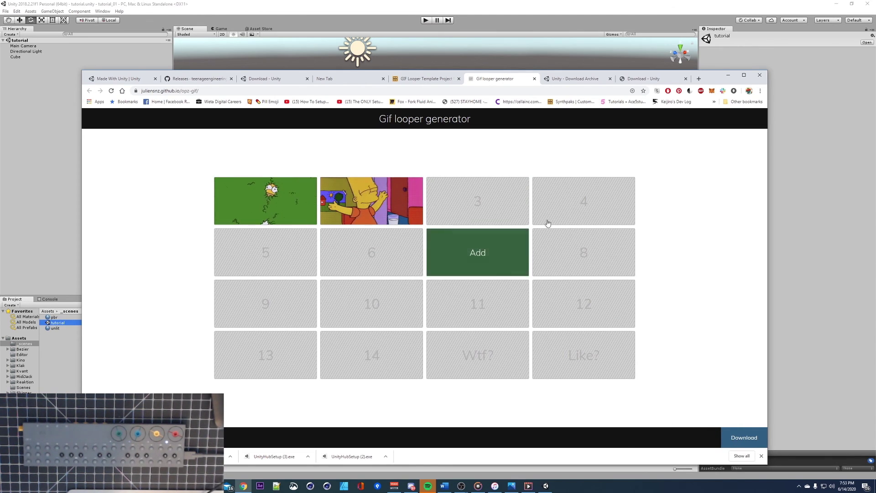
# - Scroll the GIF Looper Template page once more, then minimize Chrome to reveal Unity's red cube scene
pyautogui.hotkey('ctrl', 'shift', 'Tab')
pyautogui.scroll(10, 353, 238)
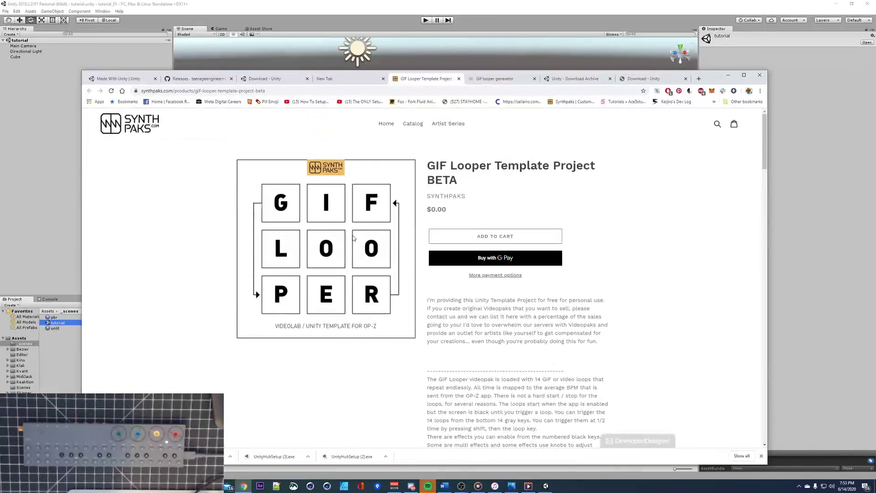
pyautogui.scroll(-8, 364, 310)
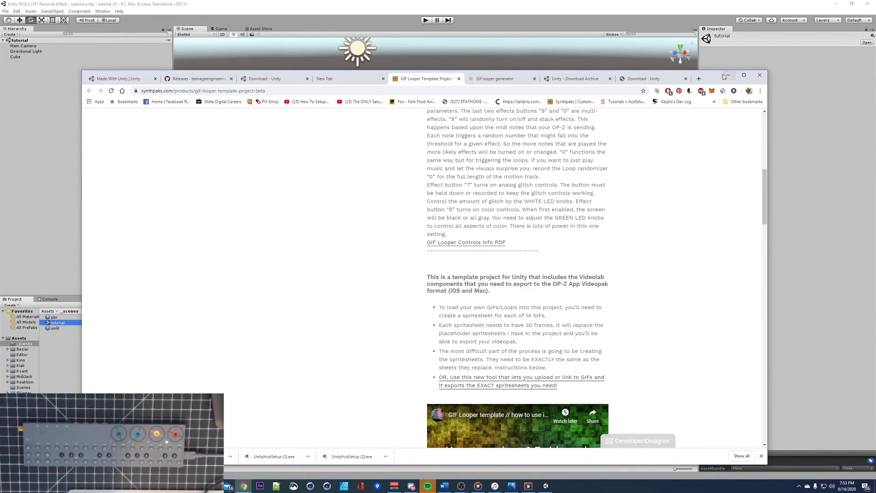
pyautogui.moveTo(715, 77); pyautogui.dragTo(711, 80)
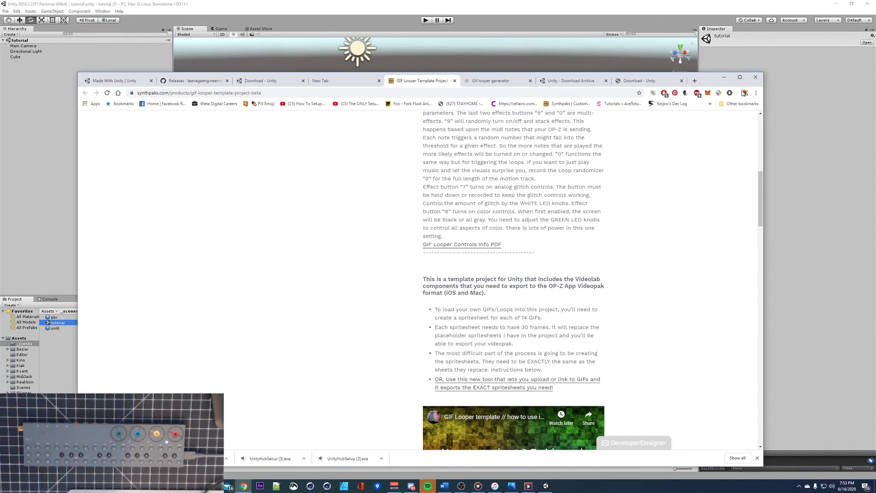
pyautogui.click(725, 79)
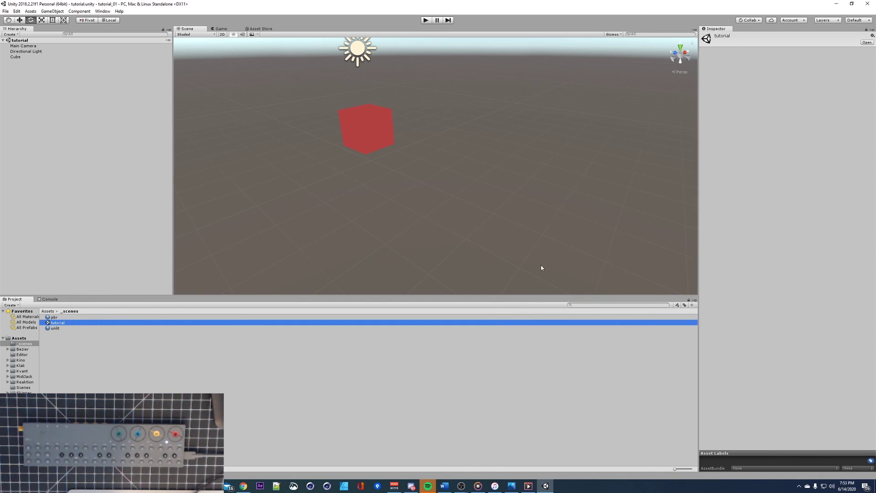